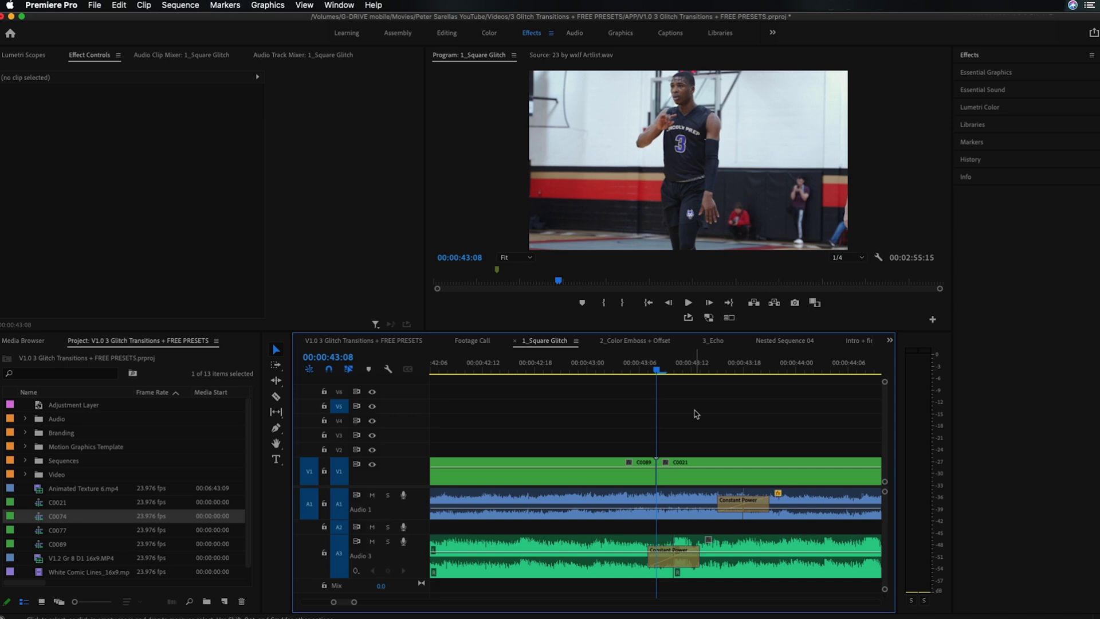
Split clips C0089 and C0021 on V1 five frames before and five frames after their shared edit point.
key("shift+Left")
key("super+k")
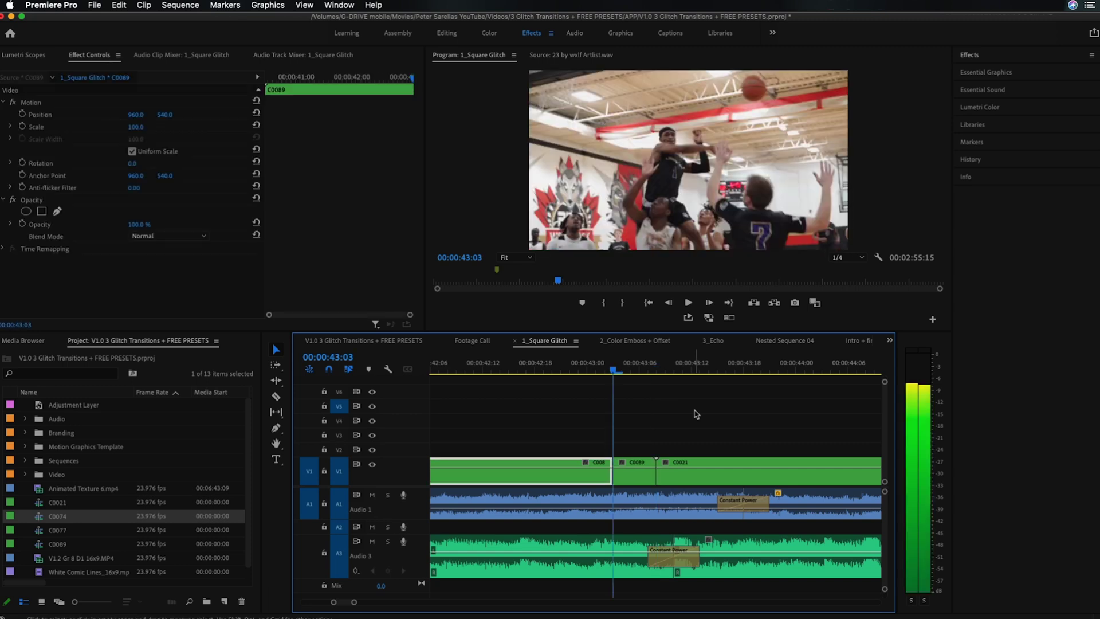
key("shift+Right")
key("shift+Right")
key("super+k")
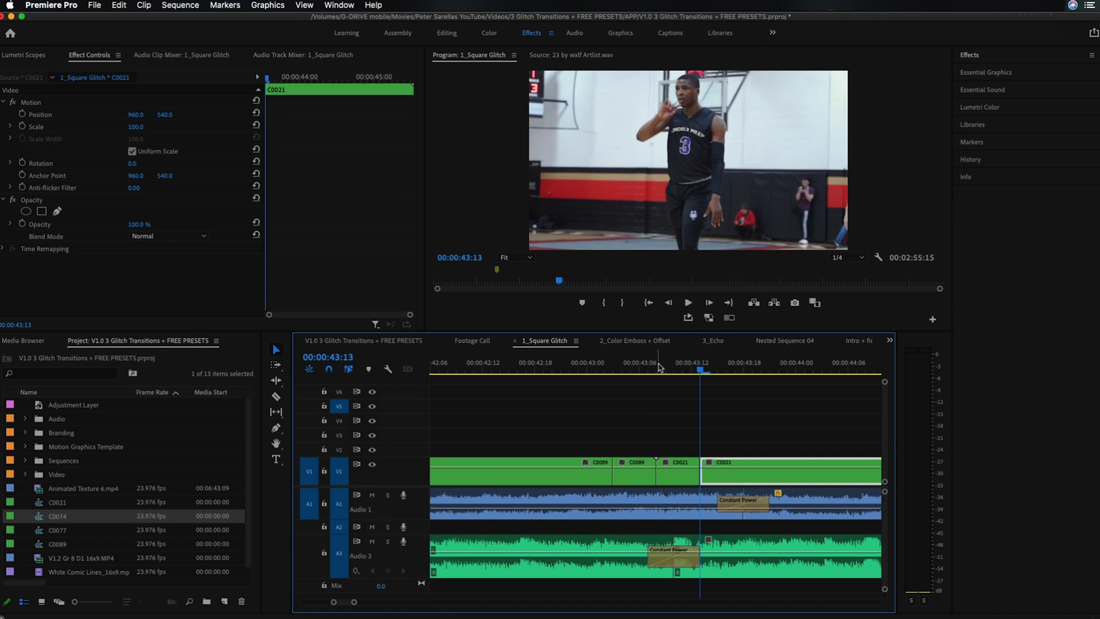
key("shift+Left")
key("shift+Left")
key("shift+Right")
key("shift+Right")
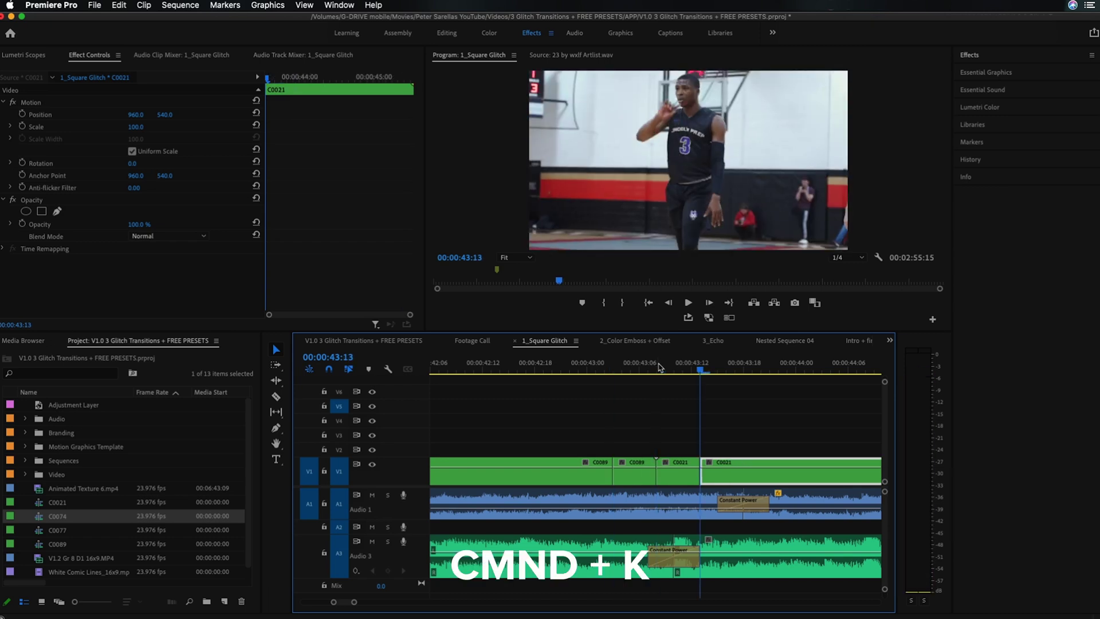
Find the Wave Warp effect and apply it to the five-frame C0089 segment just before the edit point.
left_click(658, 368)
left_click(998, 57)
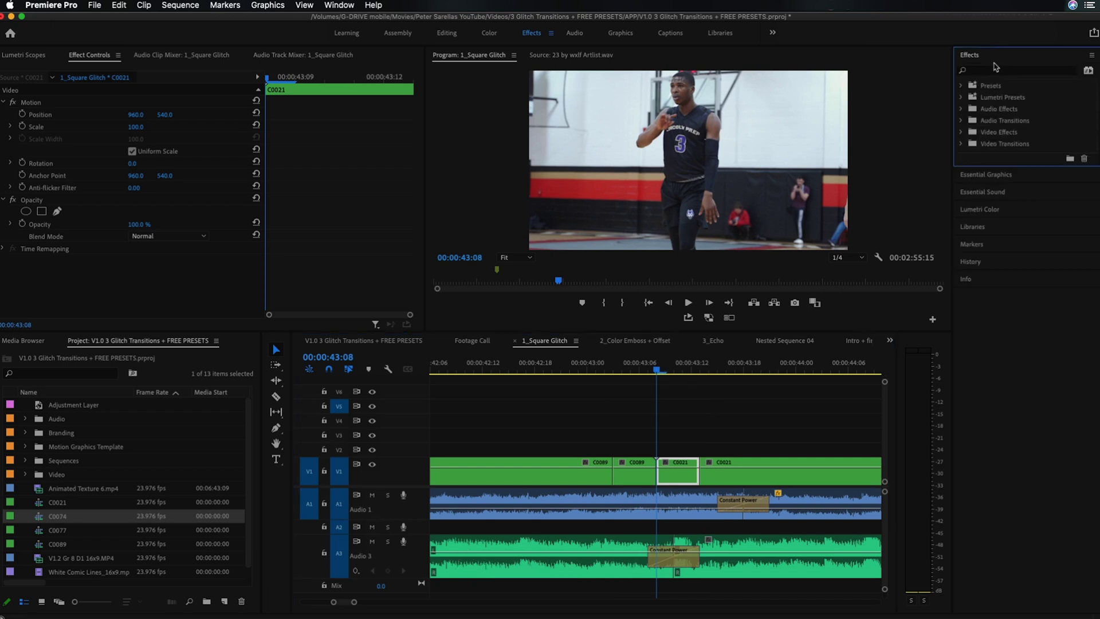
left_click(996, 71)
type("wave warp")
left_click_drag(1008, 161, 619, 481)
left_click(630, 470)
Move to the start of the short C0089 segment and set its Wave Warp wave type to Square.
left_click(614, 368)
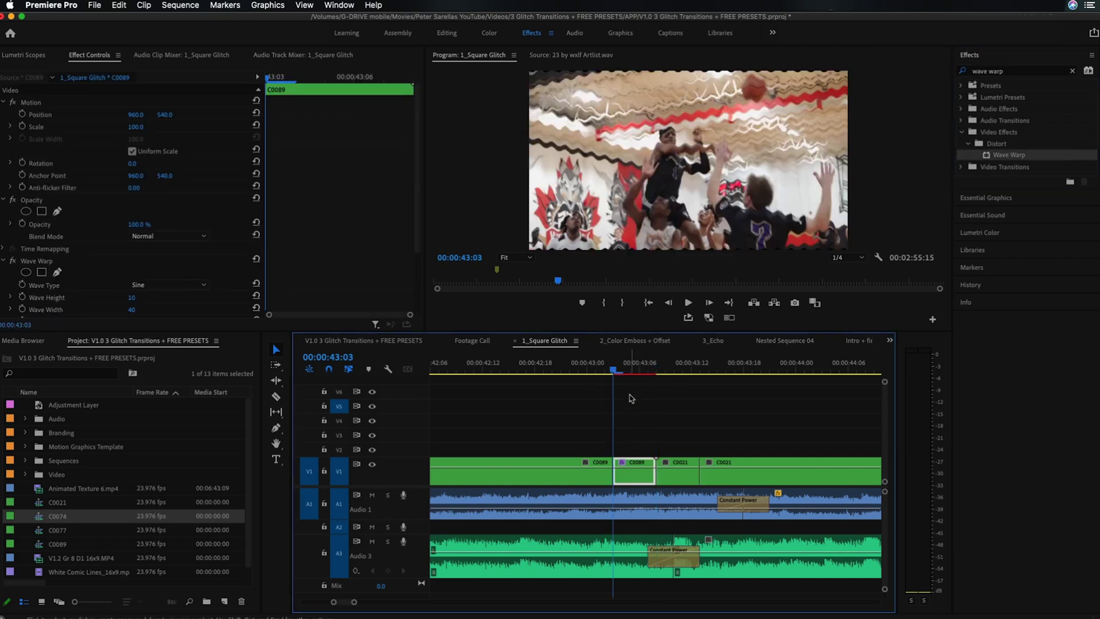
scroll(223, 263, "down", 3)
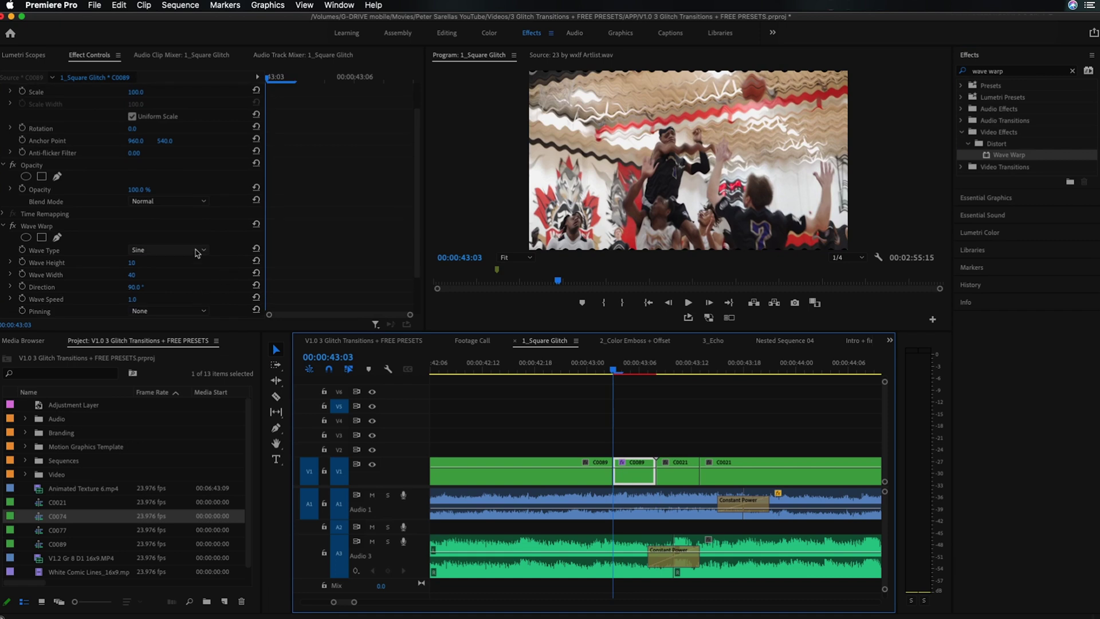
left_click(196, 252)
left_click(185, 274)
scroll(212, 228, "down", 4)
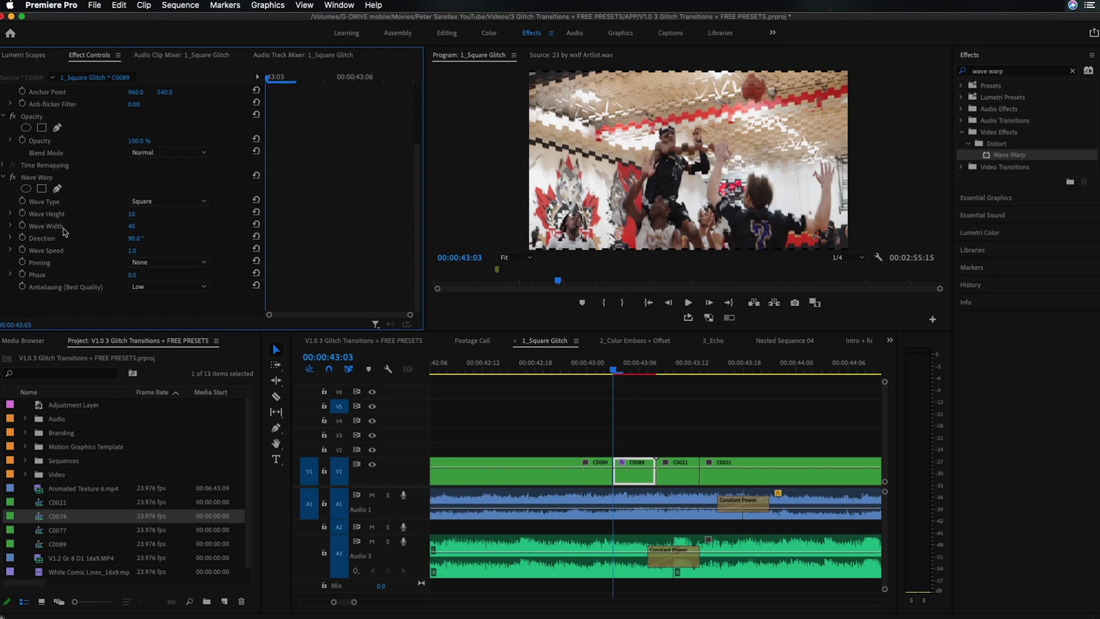
Keyframe Wave Height and Wave Width with varied values on each frame of the segment, ending at 16 and 33 on 00:00:43:07.
left_click(22, 213)
left_click(23, 225)
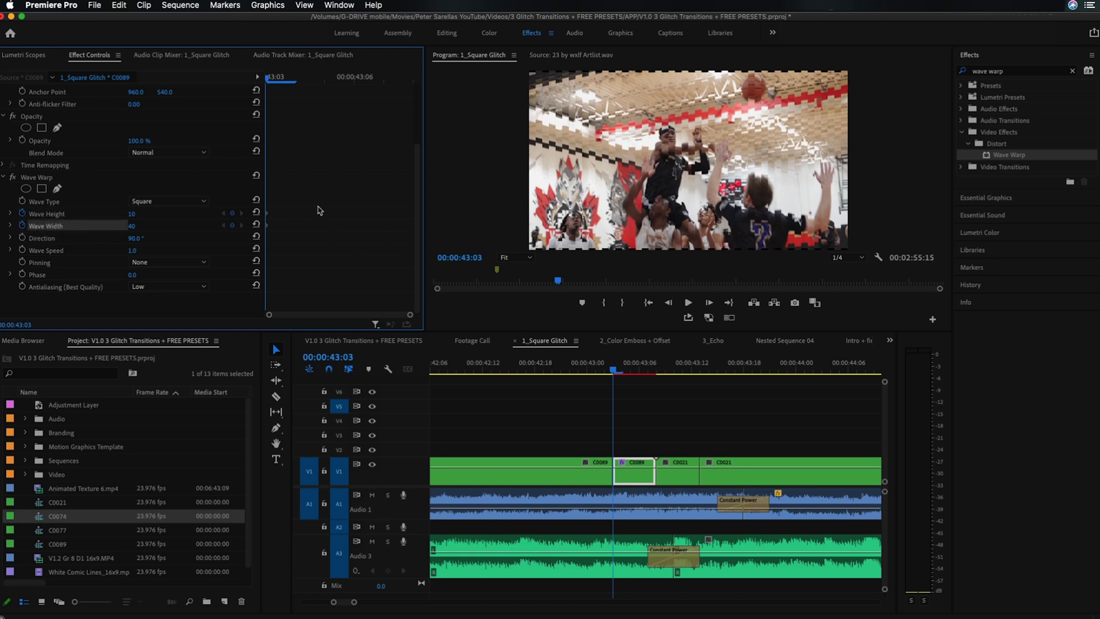
key("Right")
mouse_move(132, 226)
left_mouse_down()
mouse_move(153, 214)
mouse_move(131, 226)
mouse_move(154, 225)
mouse_move(95, 214)
mouse_move(126, 226)
mouse_move(111, 226)
mouse_move(161, 226)
mouse_move(150, 215)
mouse_move(164, 215)
mouse_move(133, 214)
left_mouse_up()
key("Right")
key("Right")
key("Right")
key("Right")
left_click(649, 370)
scroll(369, 205, "down", 3)
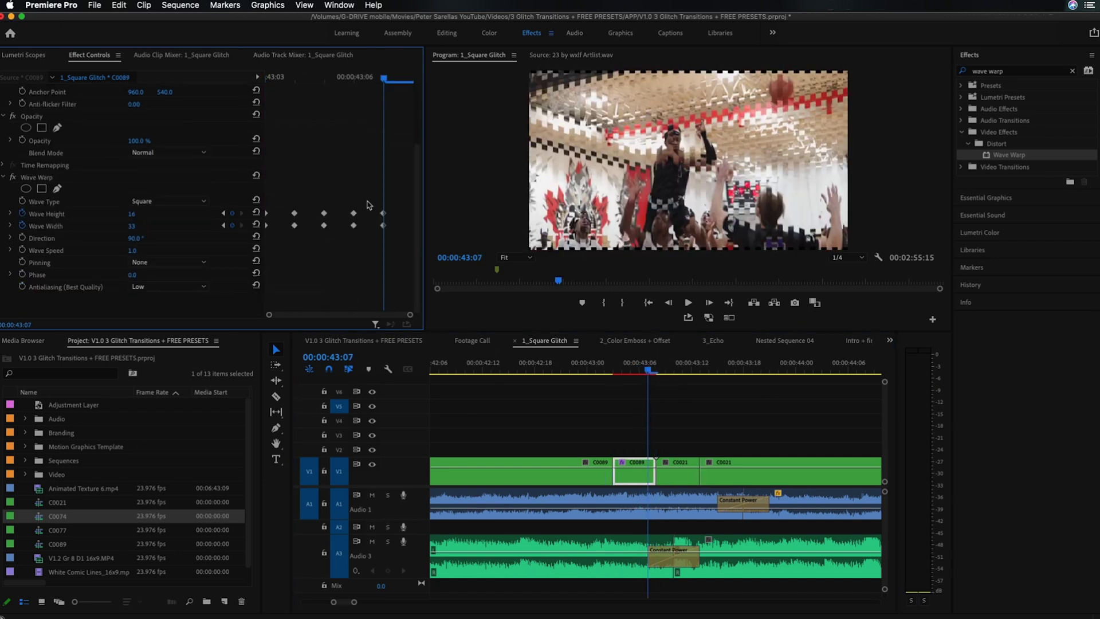
Duplicate the keyframed Wave Warp effect on the C0089 segment and set the copy's Direction to 0°.
left_click(73, 178)
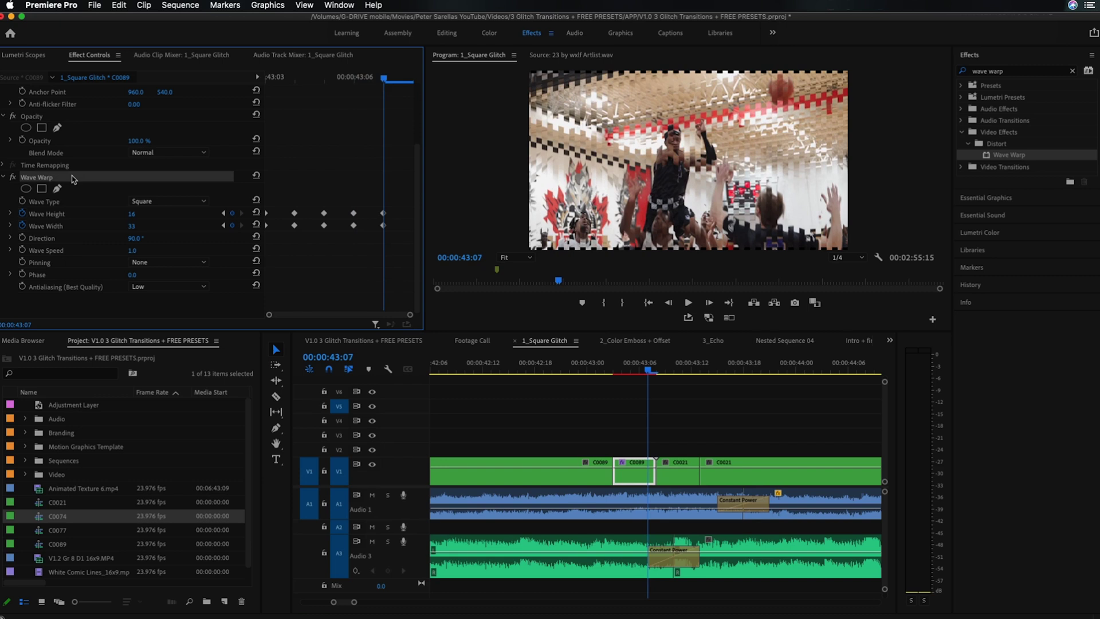
key("super+c")
key("super+v")
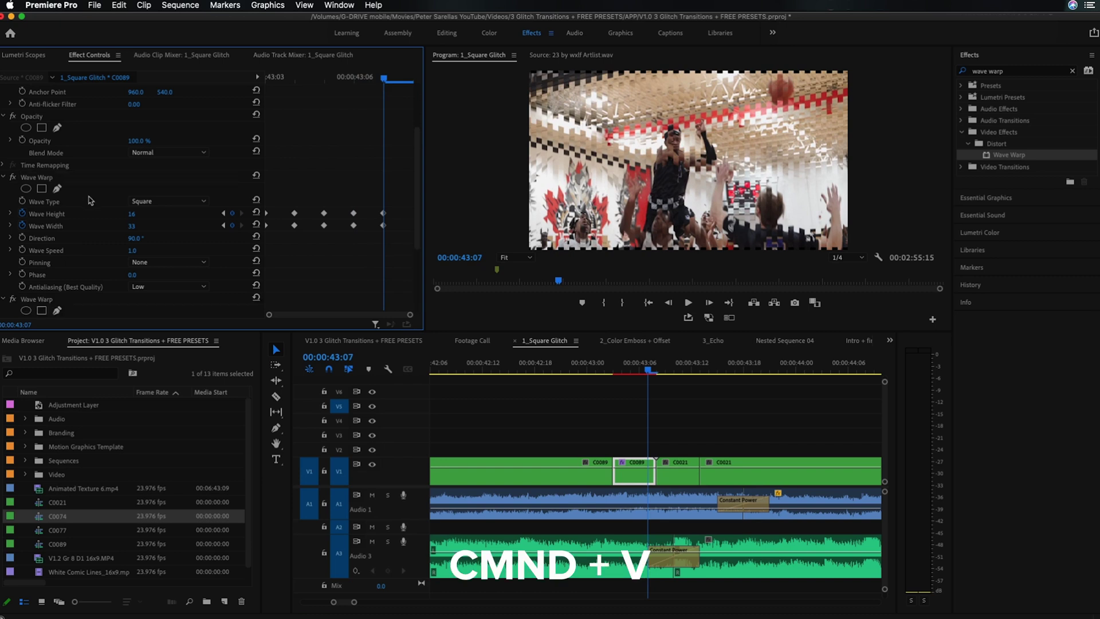
left_click(134, 238)
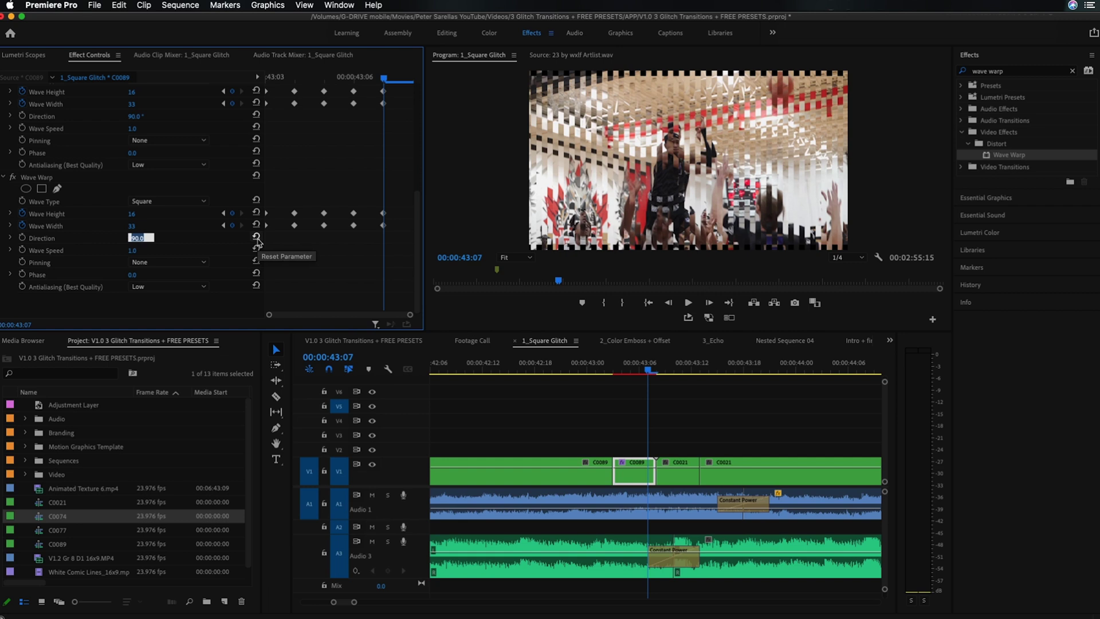
type("0")
key("Return")
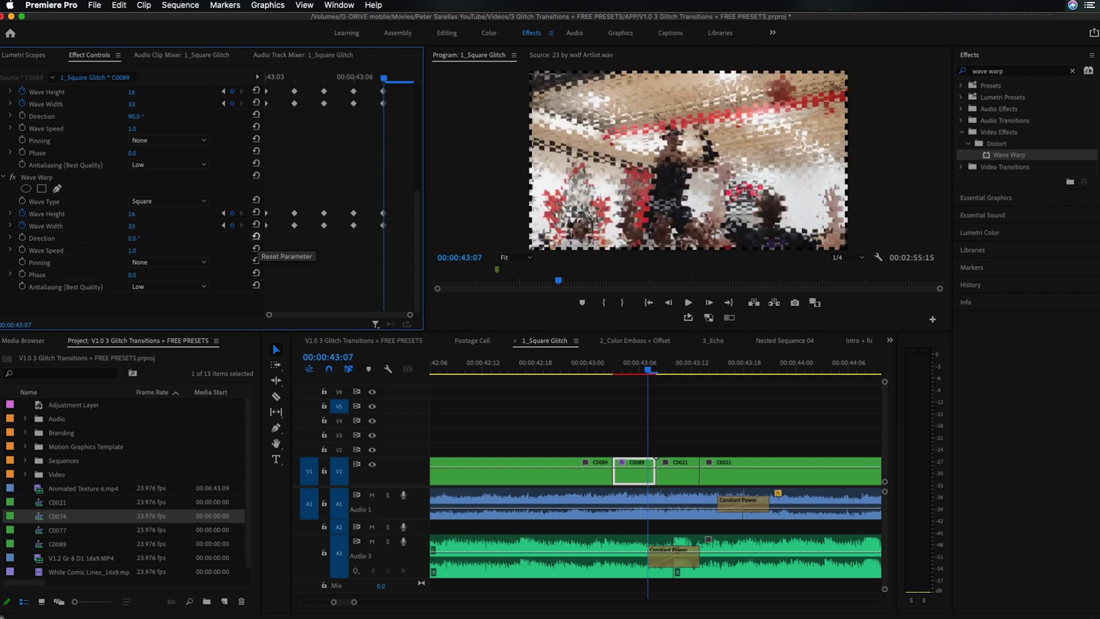
Compare the horizontal and vertical distortion by switching each Wave Warp effect off and back on.
scroll(17, 269, "up", 5)
left_click(14, 281)
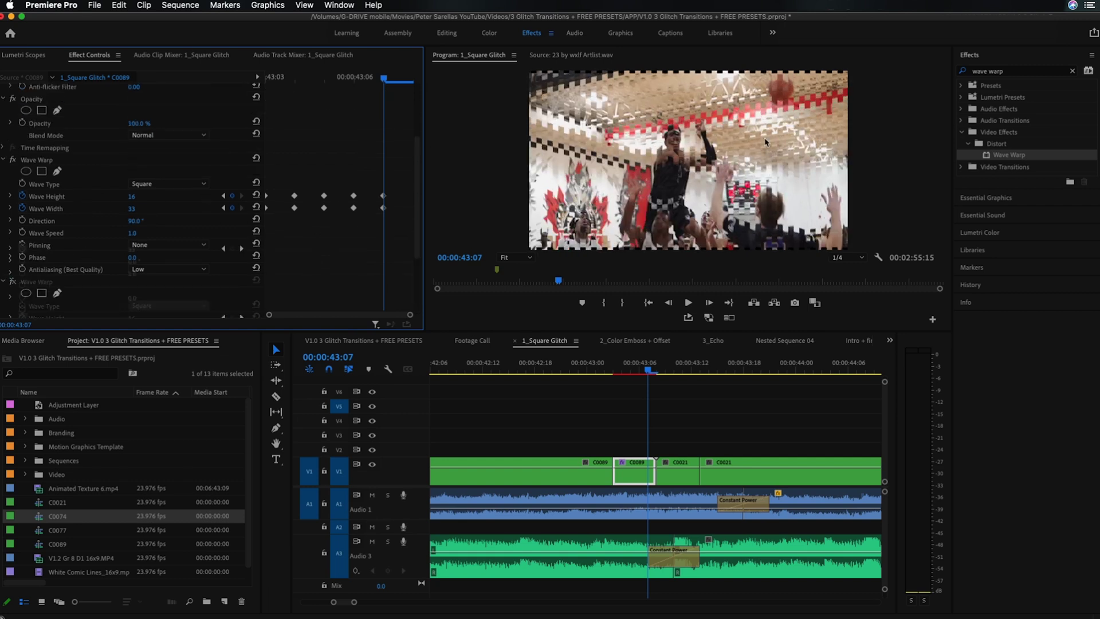
left_click(12, 160)
scroll(12, 171, "down", 4)
left_click(13, 178)
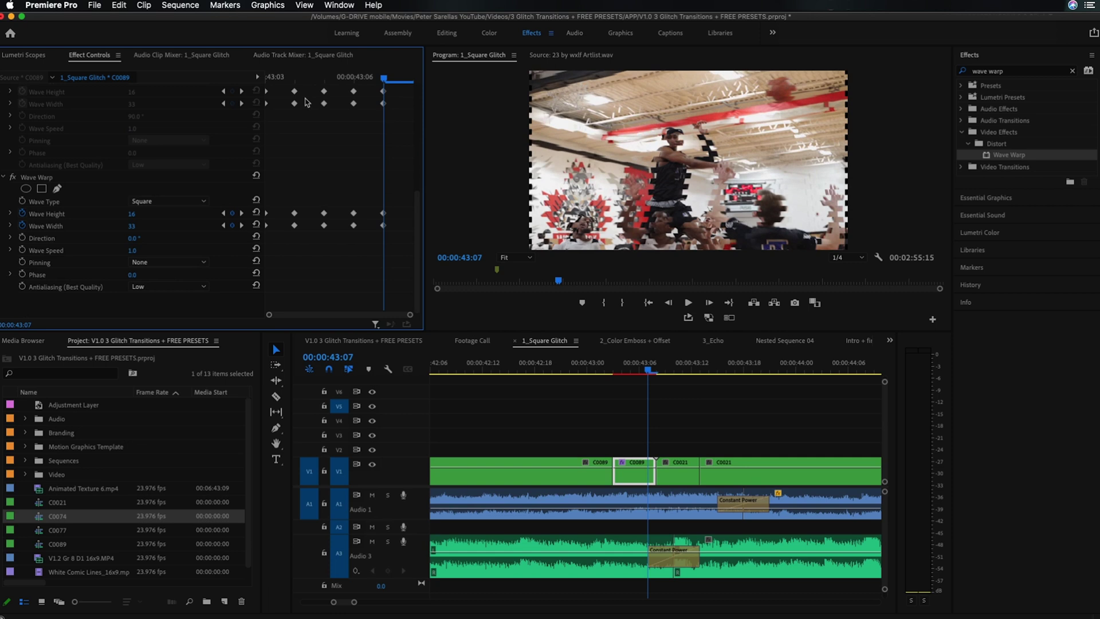
left_click(325, 74)
scroll(23, 195, "up", 4)
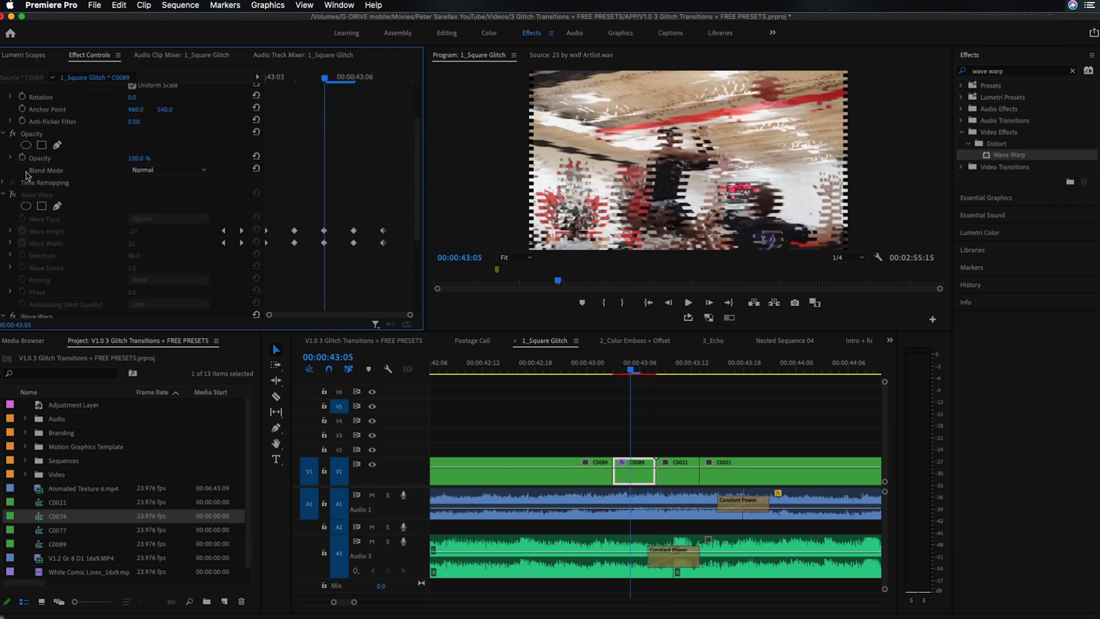
left_click(14, 194)
scroll(70, 248, "down", 2)
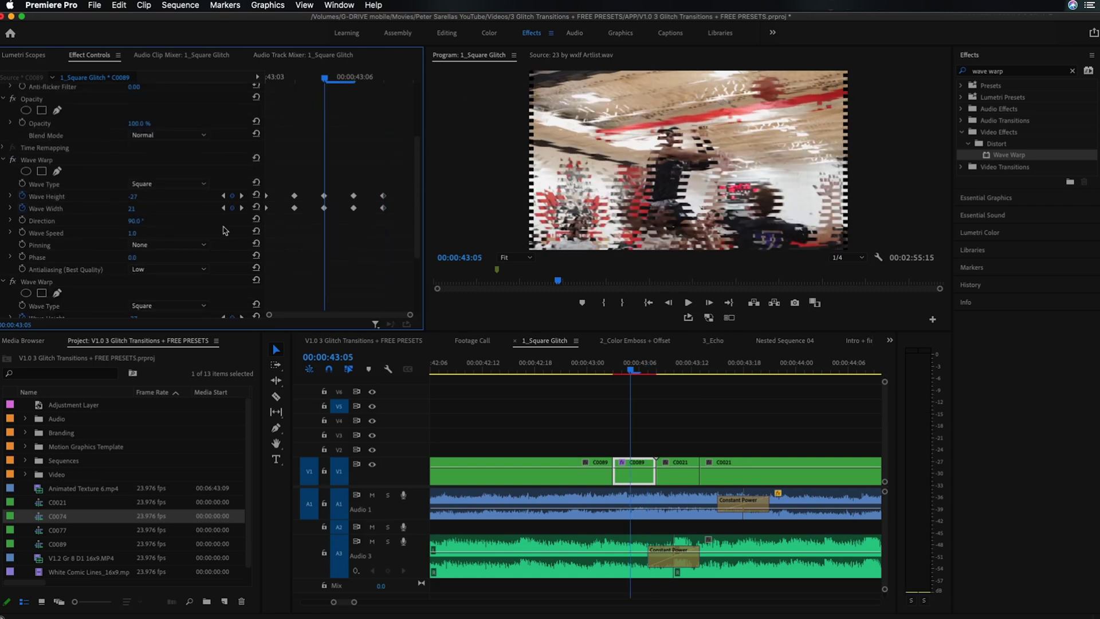
scroll(228, 247, "down", 2)
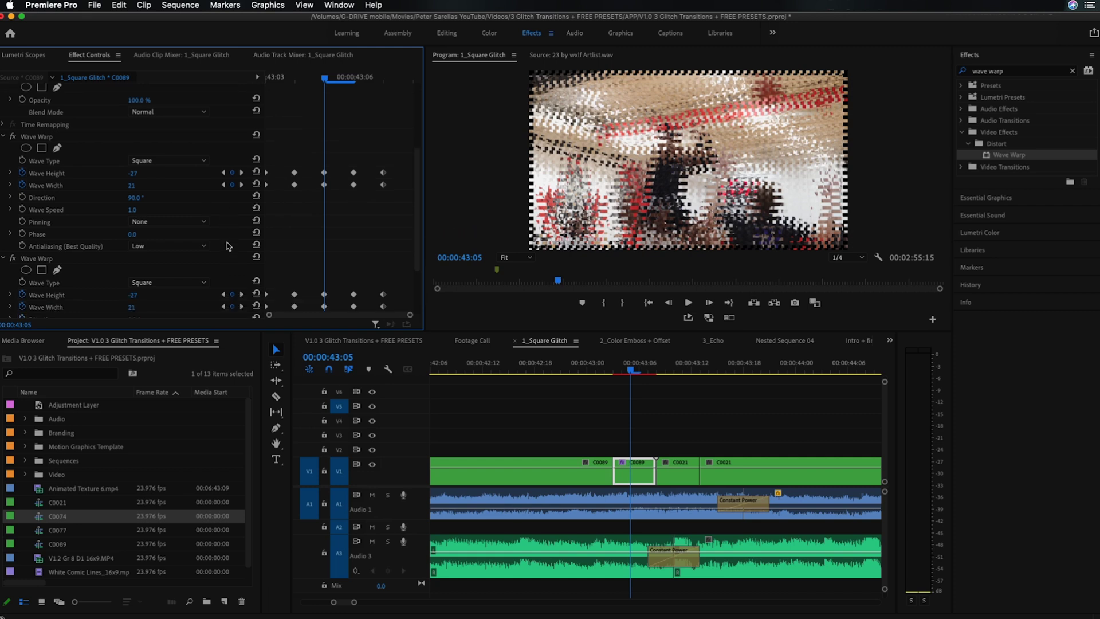
Stagger the Wave Height and Wave Width keyframes of the second Wave Warp so they differ from the first effect's timing.
scroll(383, 253, "down", 3)
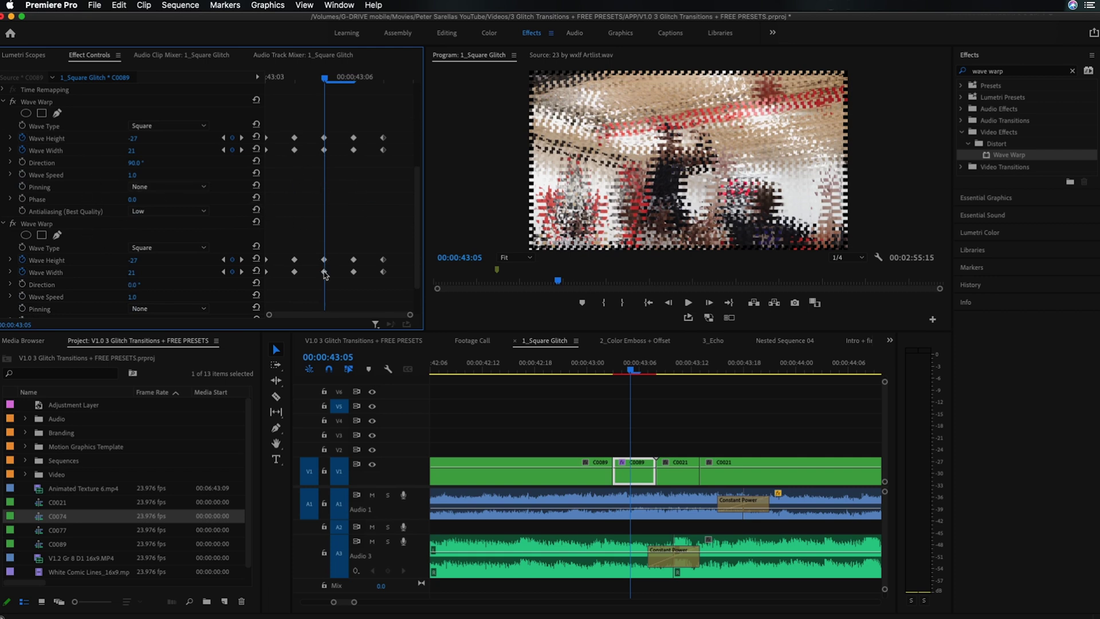
left_click_drag(324, 272, 280, 260)
left_click_drag(383, 260, 340, 273)
left_click_drag(266, 260, 286, 272)
Step through the second Wave Warp's keyframes and vary their Wave Height and Wave Width values.
left_click(223, 272)
left_click(223, 272)
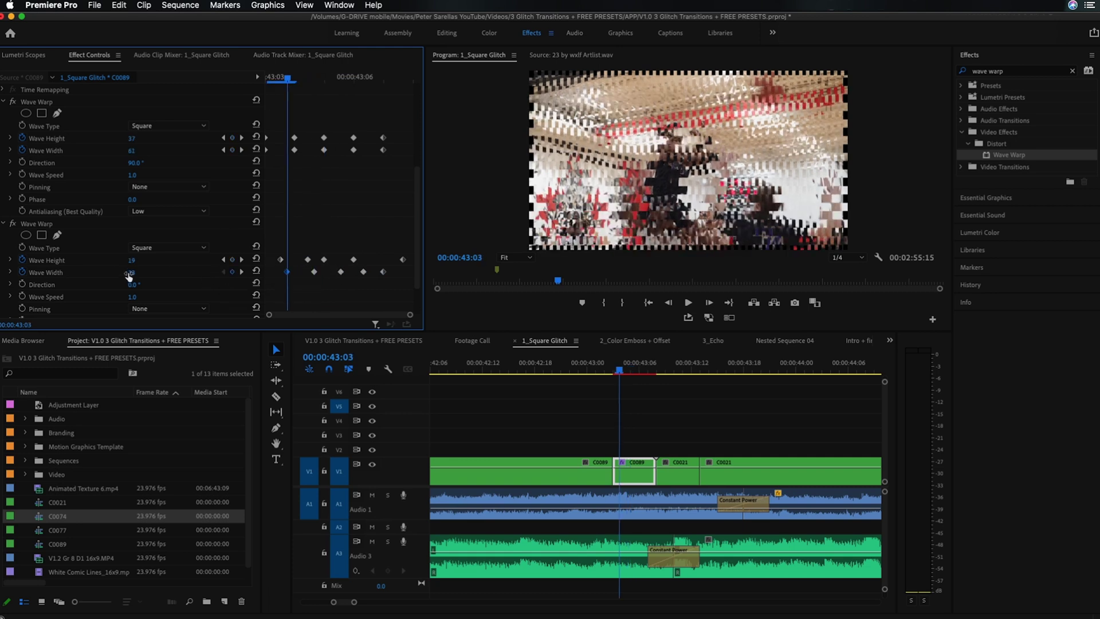
left_click(241, 272)
left_click(241, 272)
left_click(132, 260)
left_click(210, 262)
left_click_drag(133, 272, 148, 272)
left_click(241, 261)
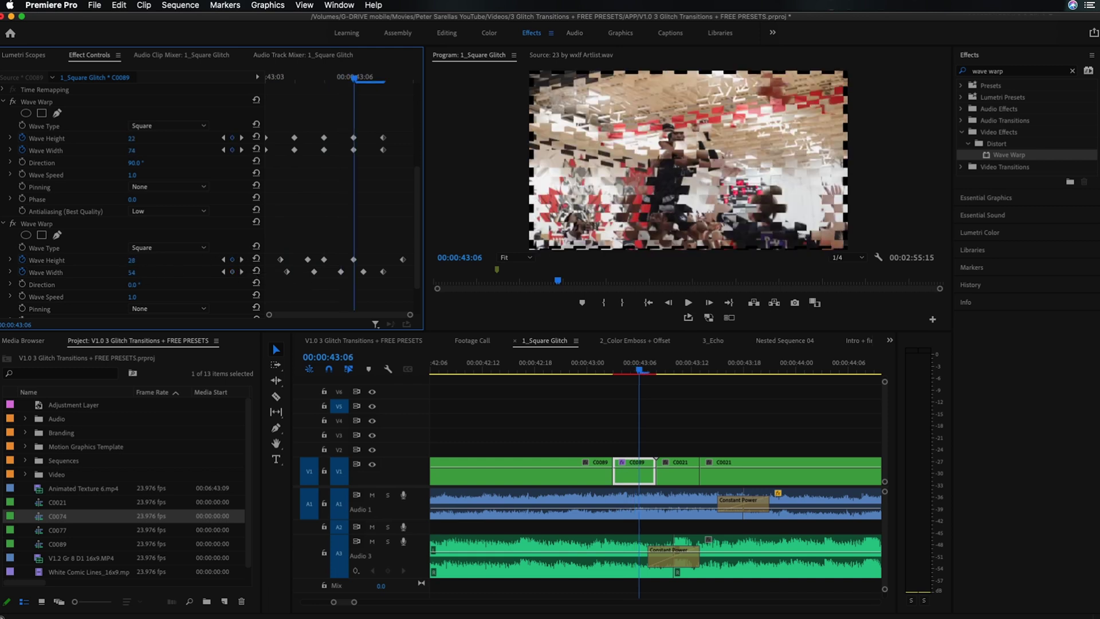
Play and scrub through the short C0089 segment to preview the glitch.
left_click(605, 367)
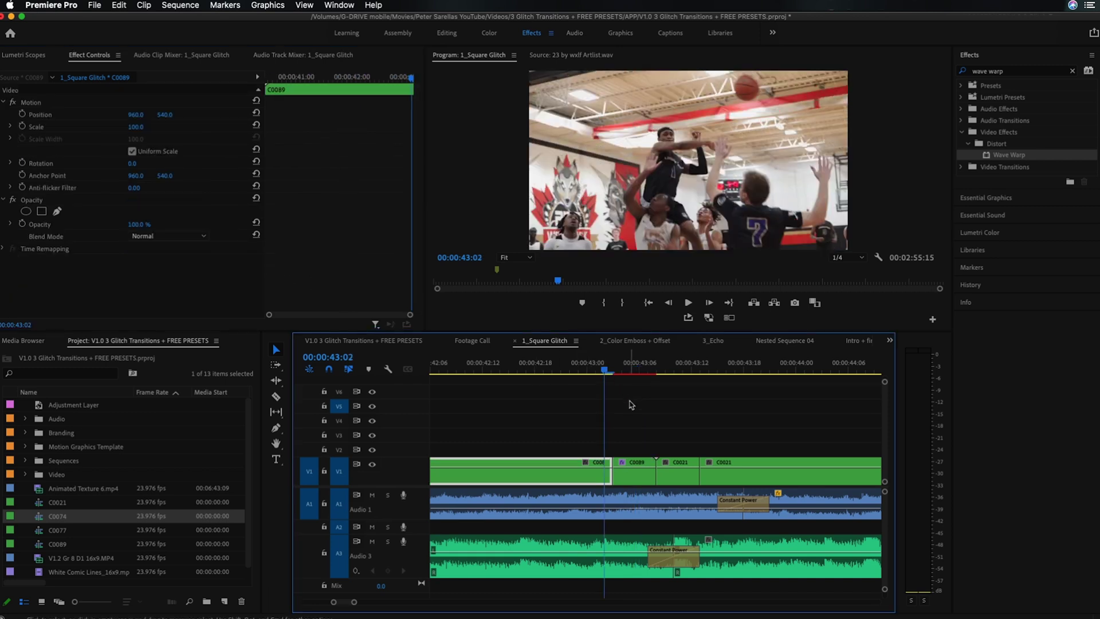
key("space")
key("space")
left_click_drag(616, 365, 649, 369)
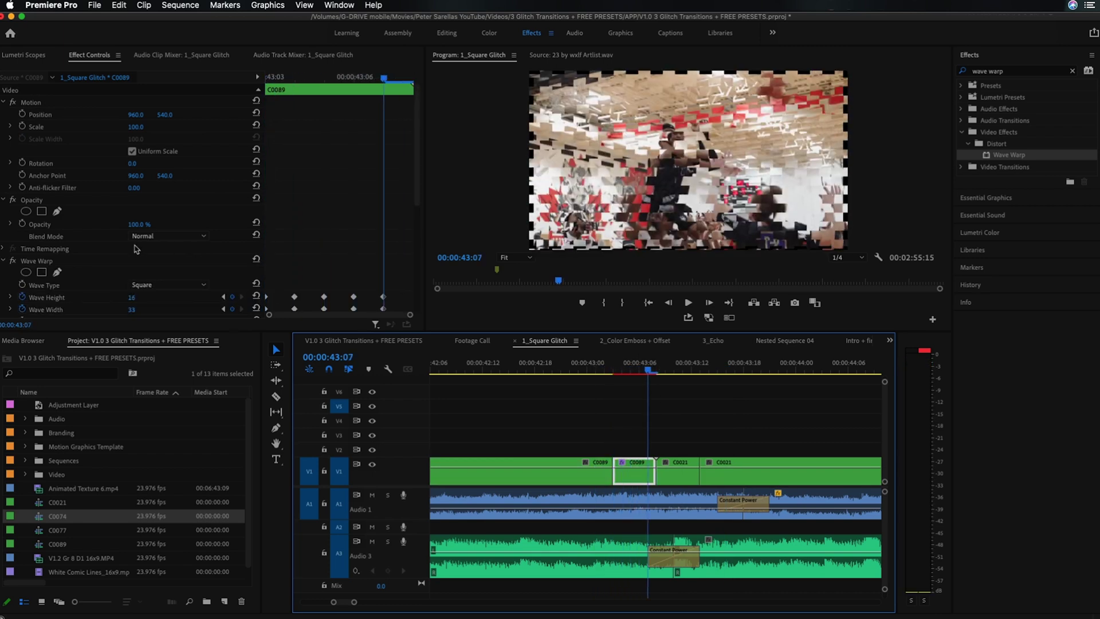
Copy both Wave Warp effects from the C0089 segment and paste them onto the five-frame C0021 segment after the edit point.
scroll(77, 259, "down", 3)
left_click(37, 168)
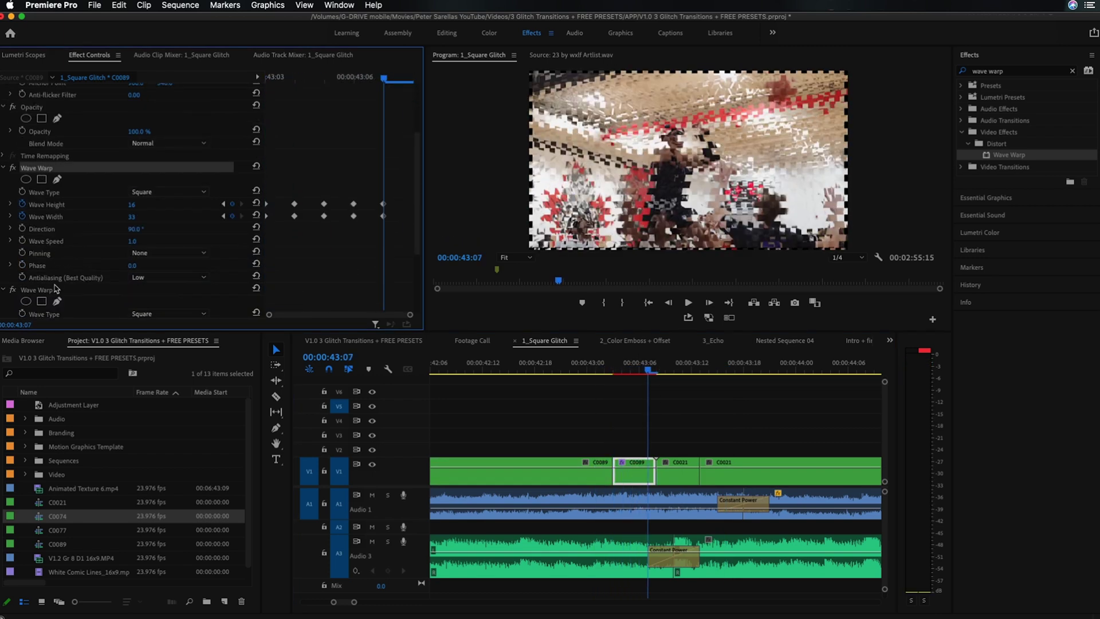
left_click(55, 289, "shift")
key("super+c")
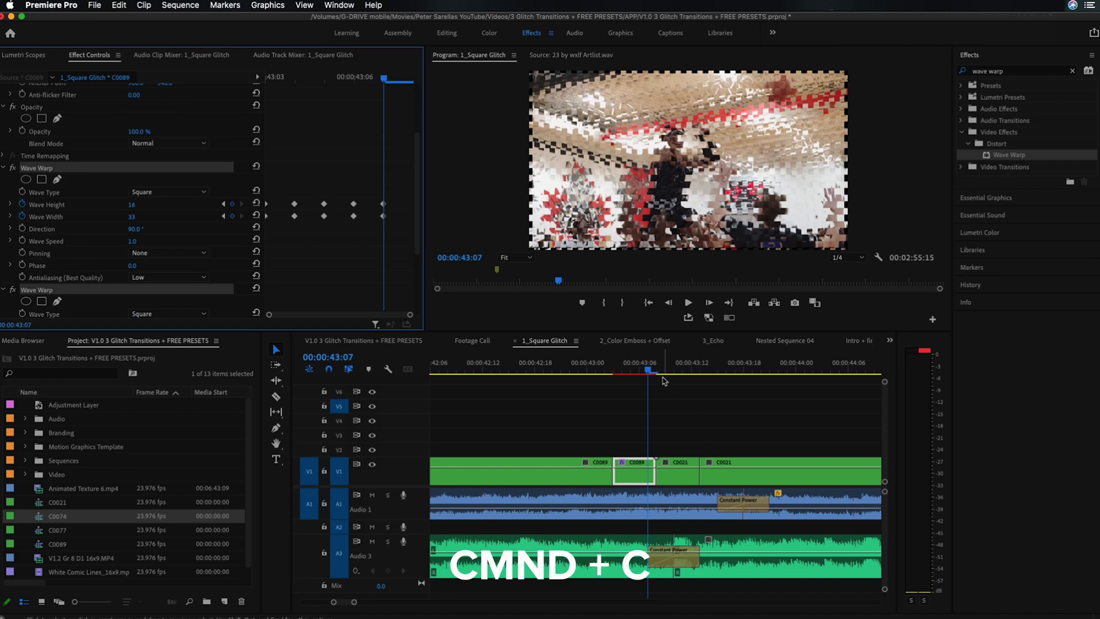
key("Down")
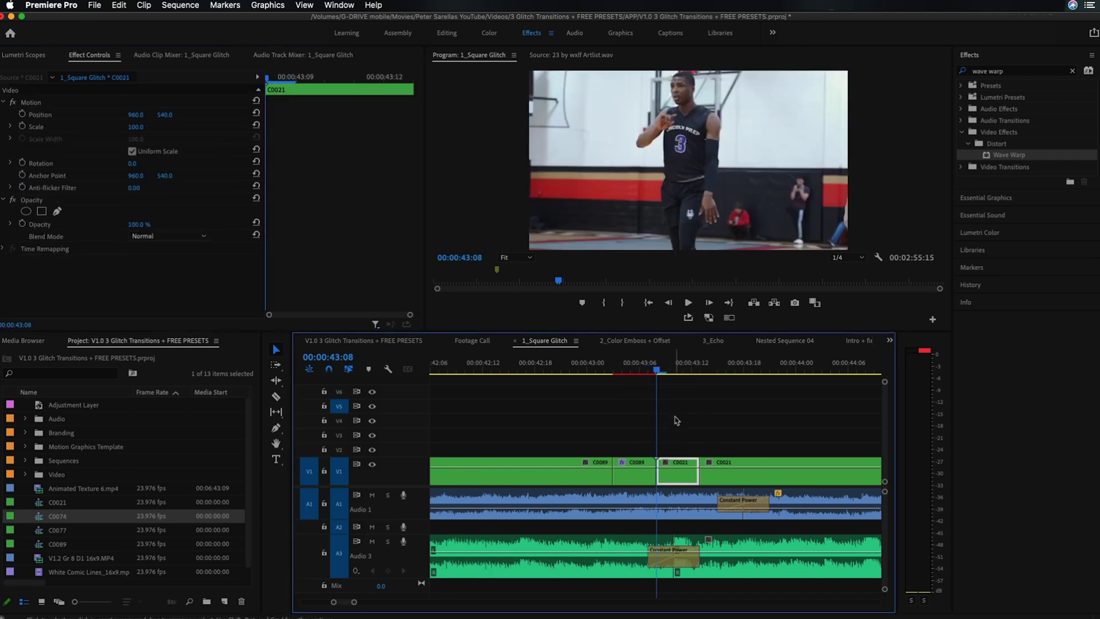
key("super+v")
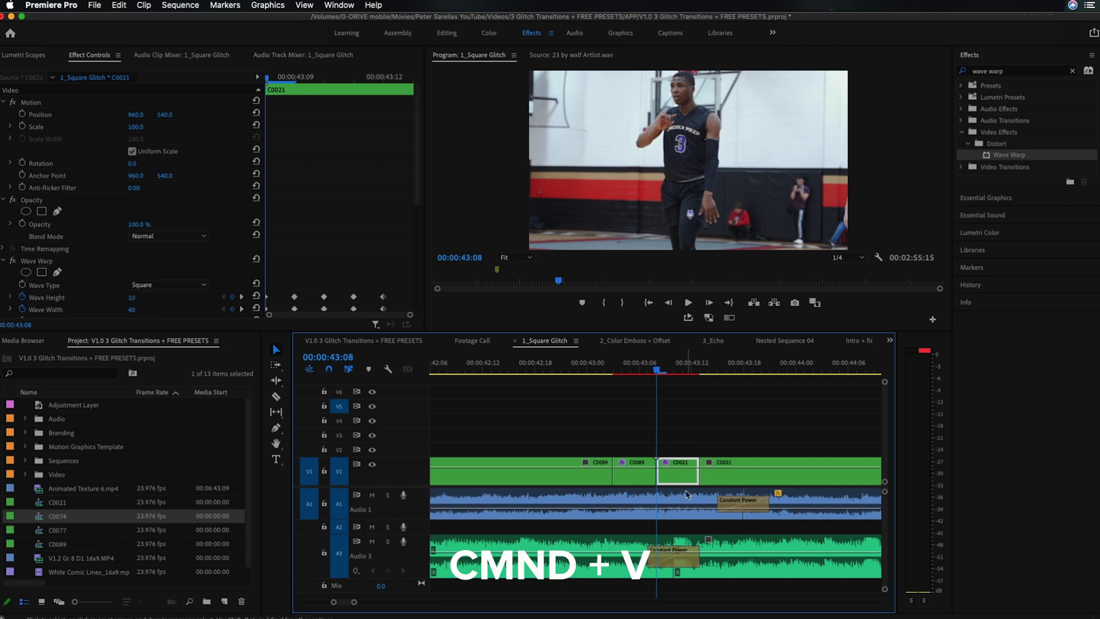
Rearrange the Wave Height and Wave Width keyframes of the pasted Wave Warp effects on the C0021 segment.
scroll(154, 254, "down", 3)
left_click_drag(295, 192, 398, 181)
left_click_drag(266, 193, 335, 215)
scroll(285, 277, "down", 4)
left_click(379, 213)
left_click(241, 226)
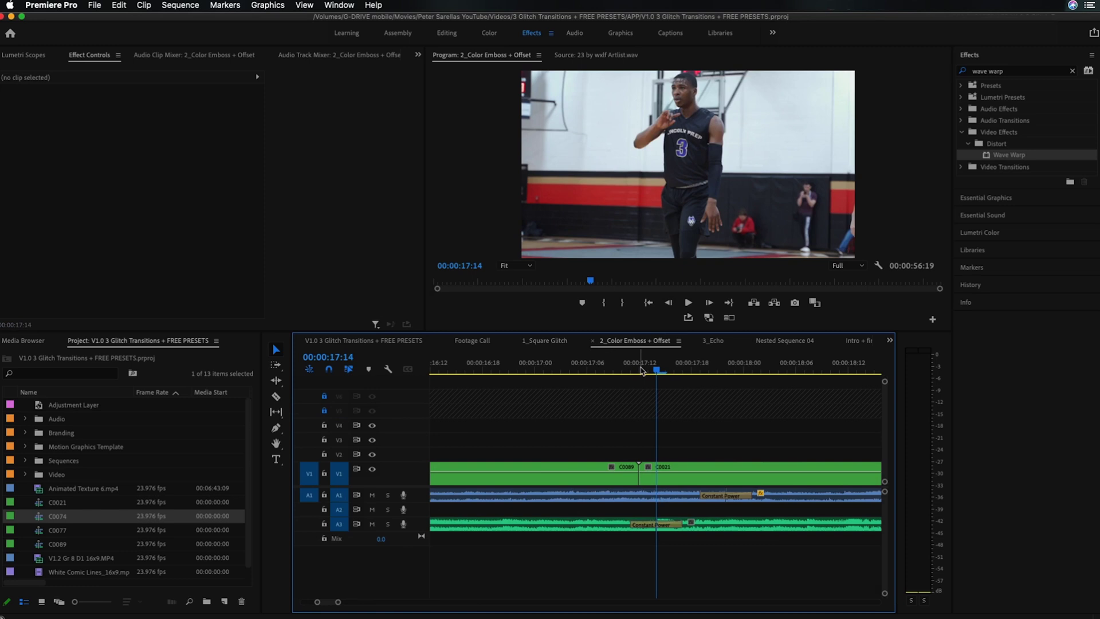
In the 2_Color Emboss + Offset sequence, split C0021 and C0077 five frames before and after their edit point.
left_click(642, 371)
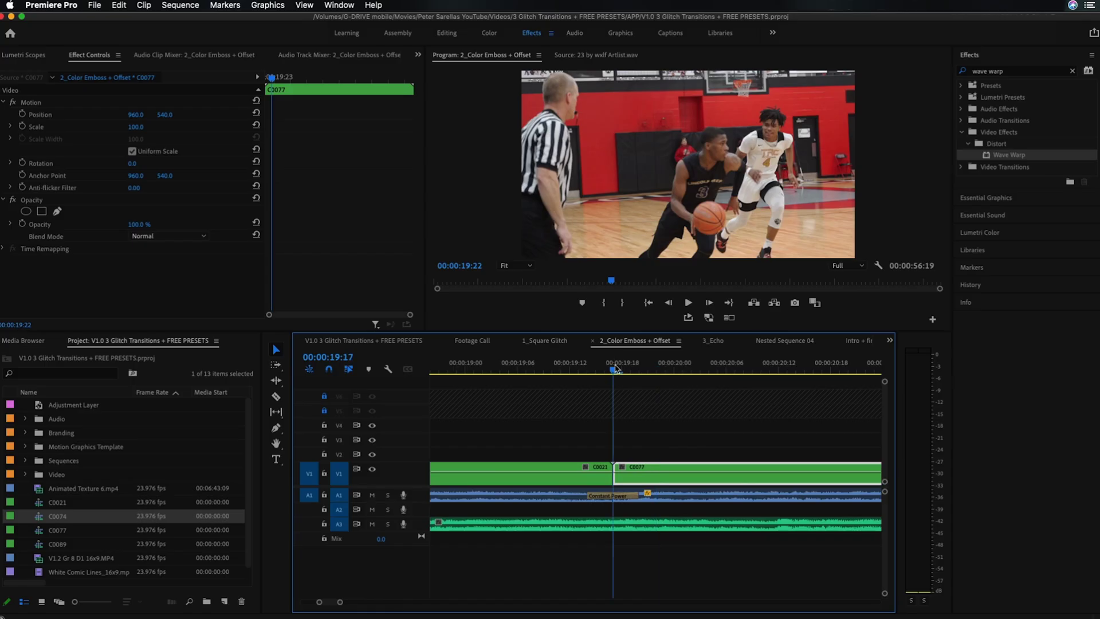
key("shift+Left")
key("super+k")
key("shift+Right")
key("shift+Right")
key("super+k")
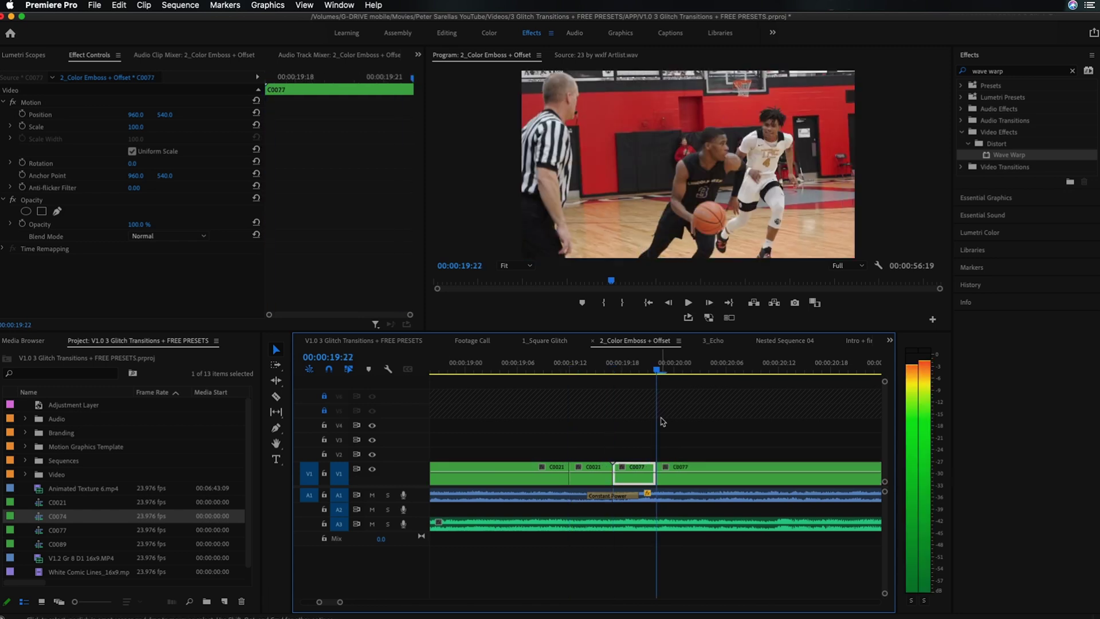
Find the Offset effect and apply it to the five-frame C0021 segment before the edit point.
key("shift+Left")
left_click(646, 419)
left_click(1019, 70)
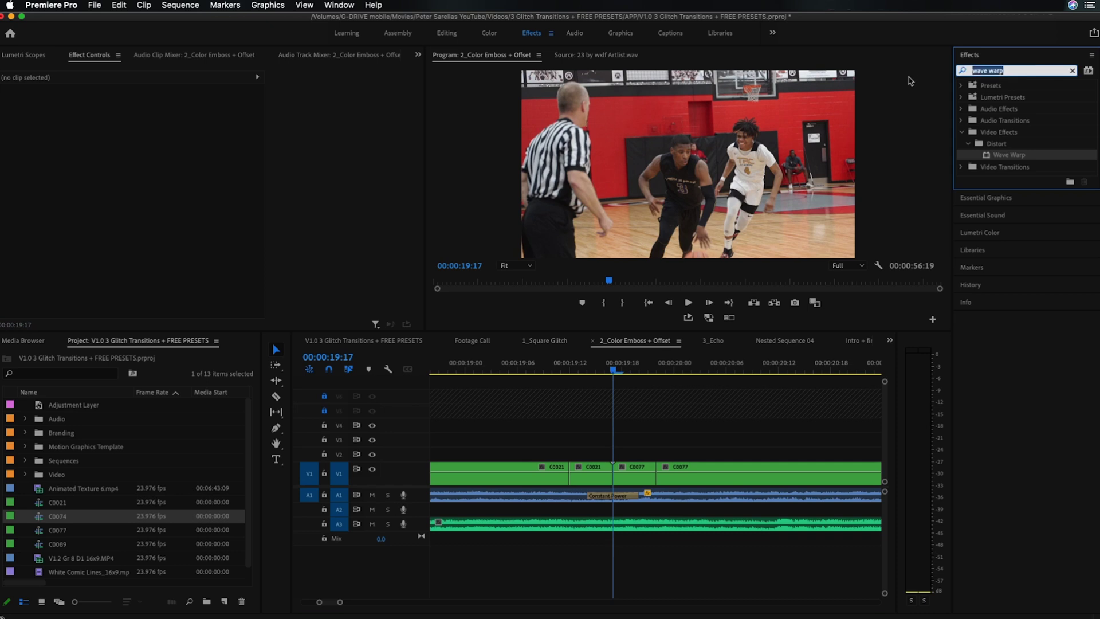
type("offset")
left_click_drag(1000, 154, 593, 473)
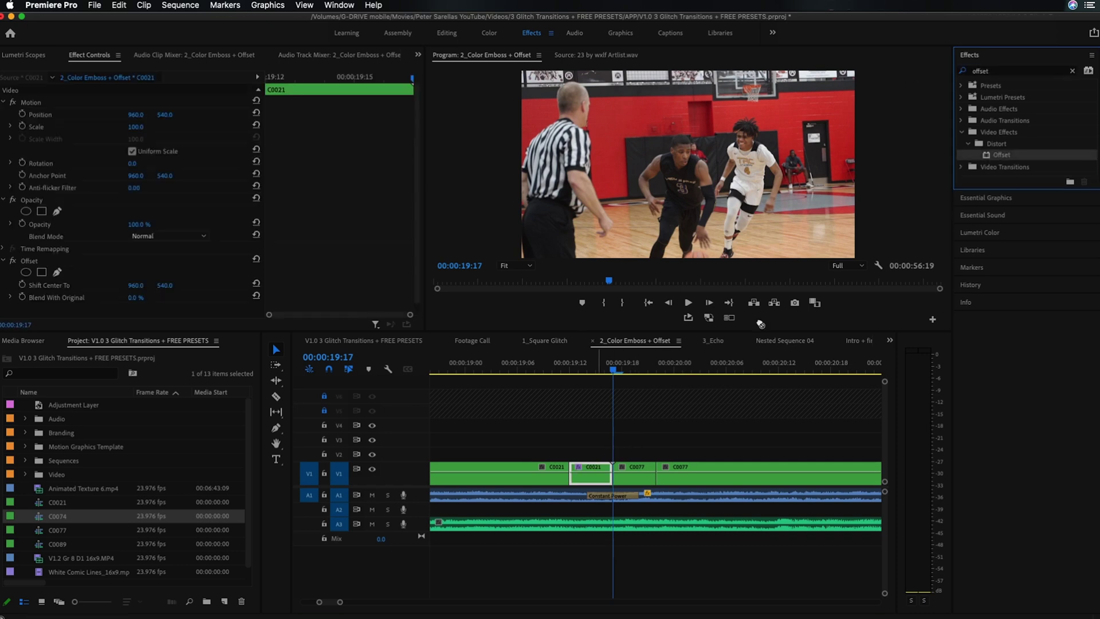
Find the Color Emboss effect and add it to the same five-frame C0021 segment.
left_click(1019, 69)
type("color embo")
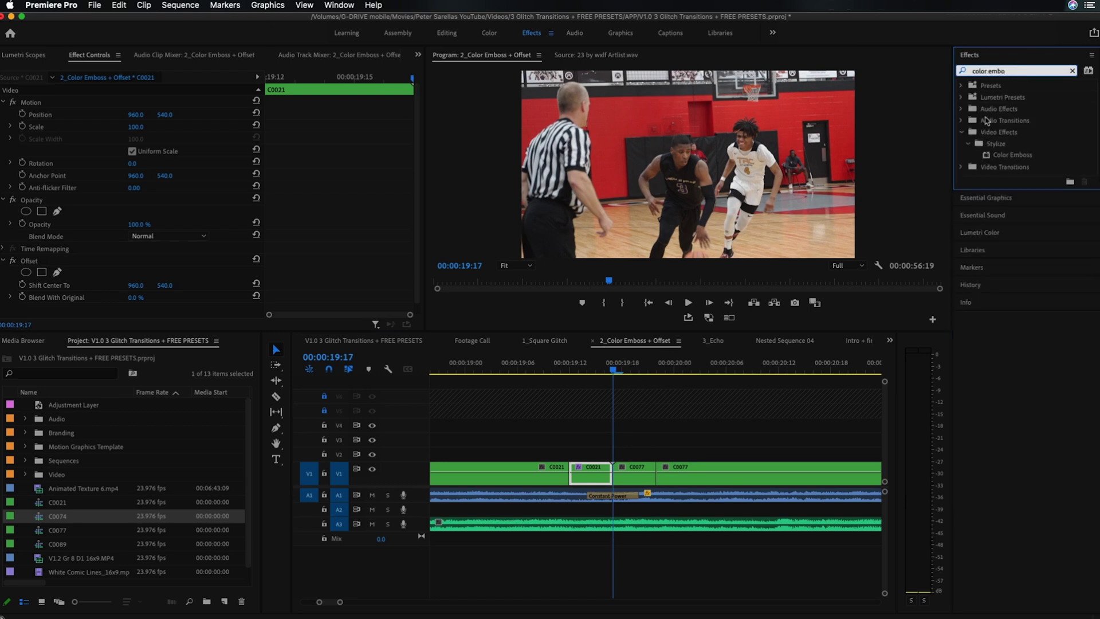
left_click_drag(986, 152, 583, 479)
At 00:00:19:12, the first frame of the five-frame C0021 segment, enable keyframing for Offset's Shift Center To and Color Emboss's Direction, Relief and Contrast.
scroll(195, 273, "down", 5)
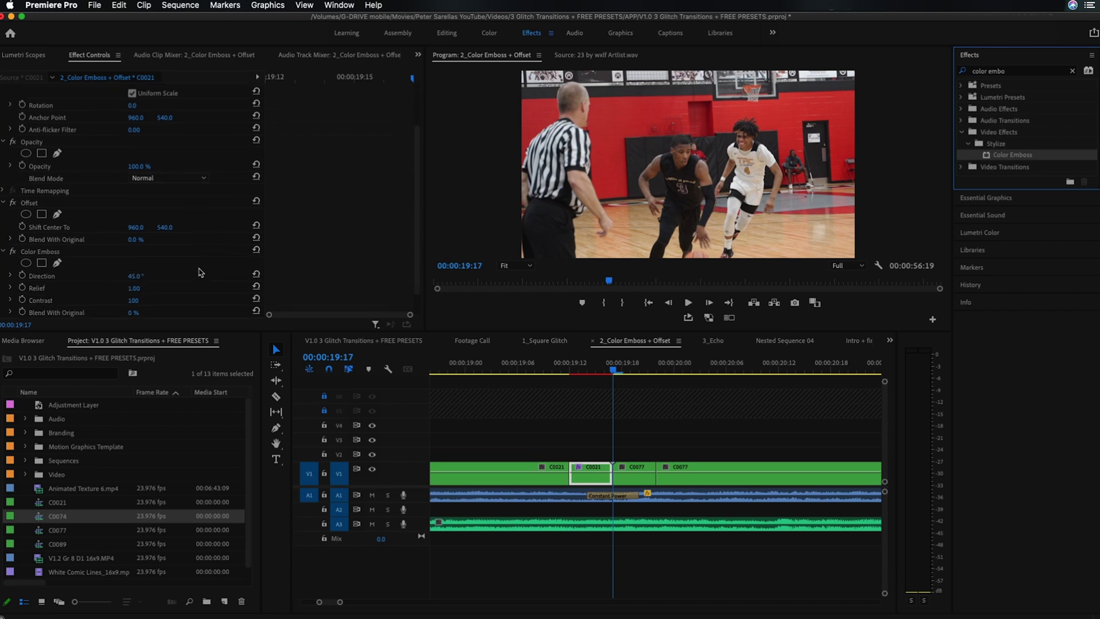
left_click(576, 369)
left_click(570, 369)
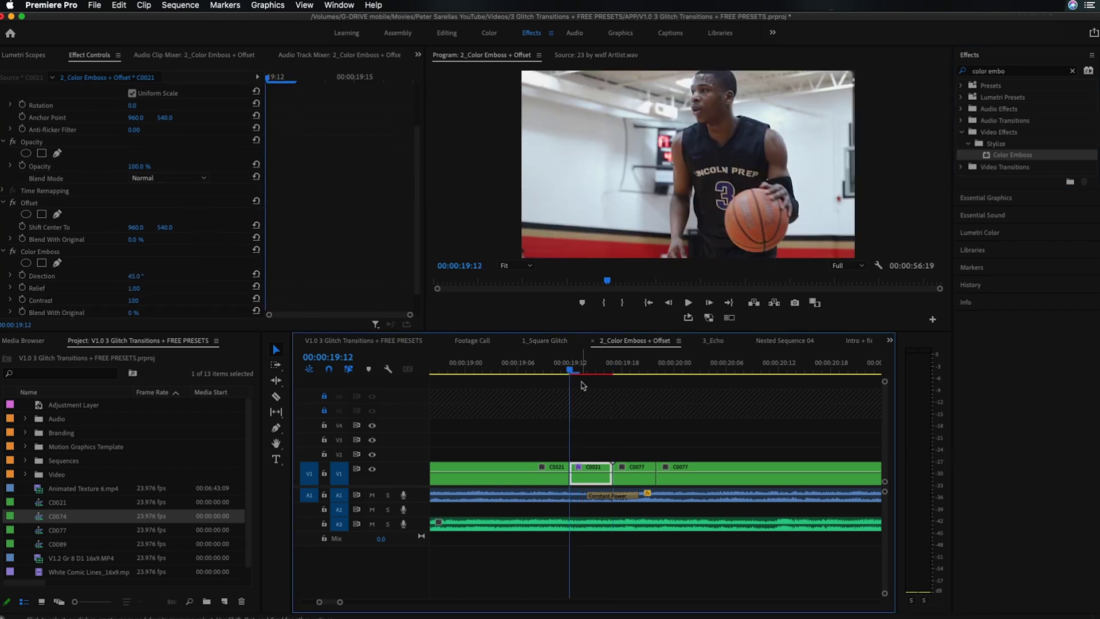
left_click(23, 228)
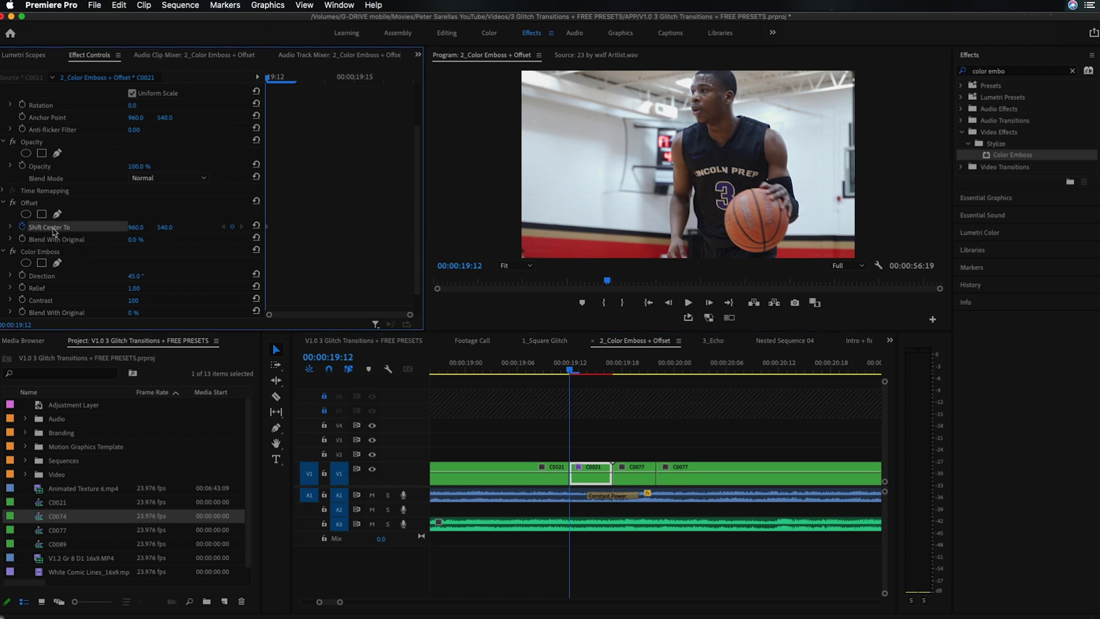
left_click(22, 275)
left_click(23, 287)
left_click(23, 299)
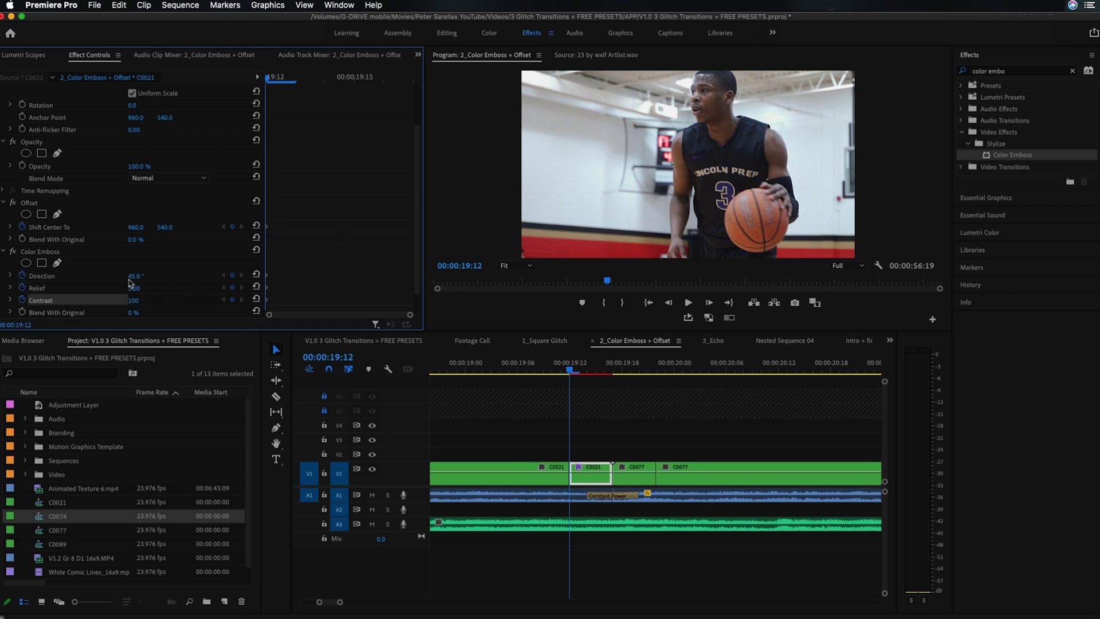
On that first frame, set Shift Center To to 987, 600, Direction to 110°, Relief to 14.60 and Contrast to 154.
left_click_drag(137, 227, 197, 228)
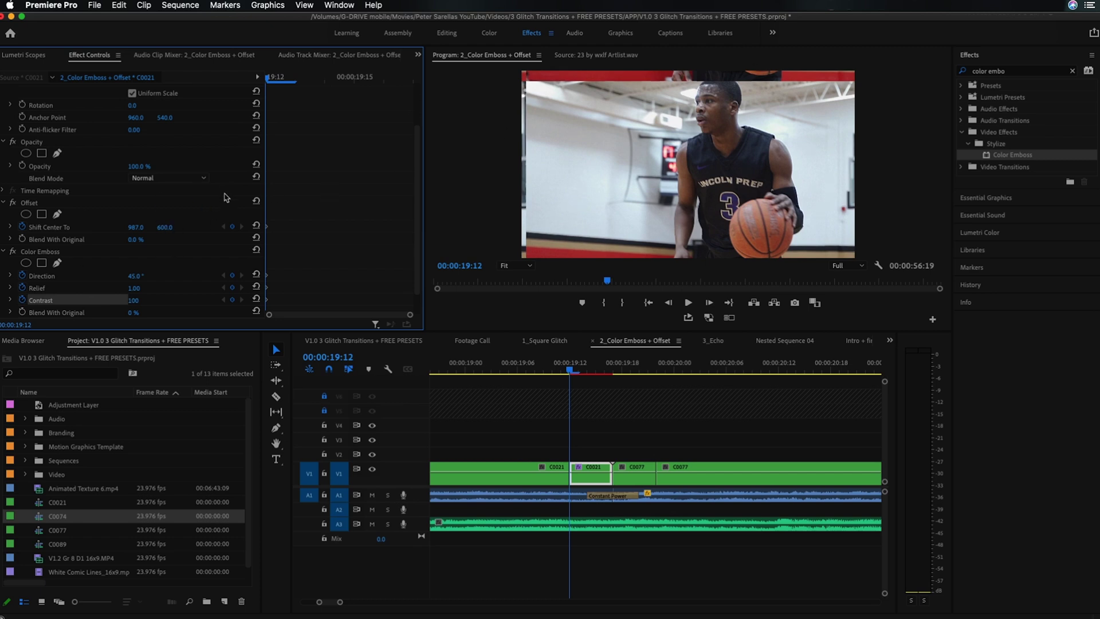
scroll(104, 256, "down", 2)
mouse_move(132, 251)
left_mouse_down()
mouse_move(158, 251)
mouse_move(114, 252)
mouse_move(141, 263)
mouse_move(372, 262)
mouse_move(203, 263)
left_mouse_up()
left_click_drag(133, 274, 162, 275)
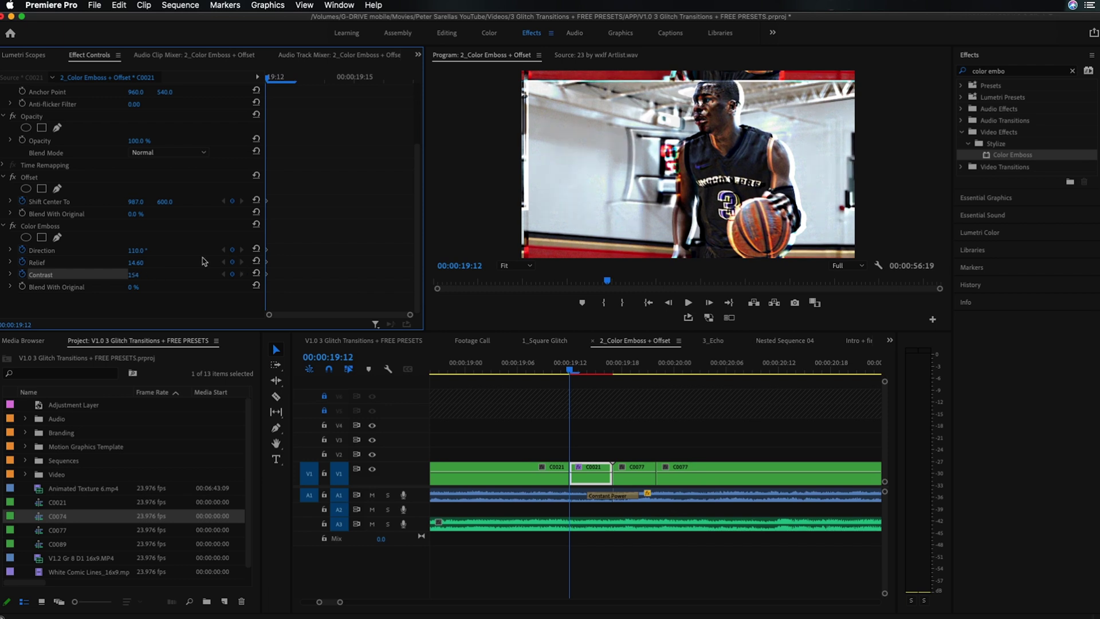
At 00:00:19:13, keyframe Shift Center To at 839, 471, Direction at 212°, Relief at 11.20 and Contrast at 173.
key("Right")
mouse_move(141, 251)
left_mouse_down()
mouse_move(192, 250)
mouse_move(124, 262)
left_mouse_up()
left_click_drag(136, 201, 92, 201)
left_click_drag(176, 202, 132, 201)
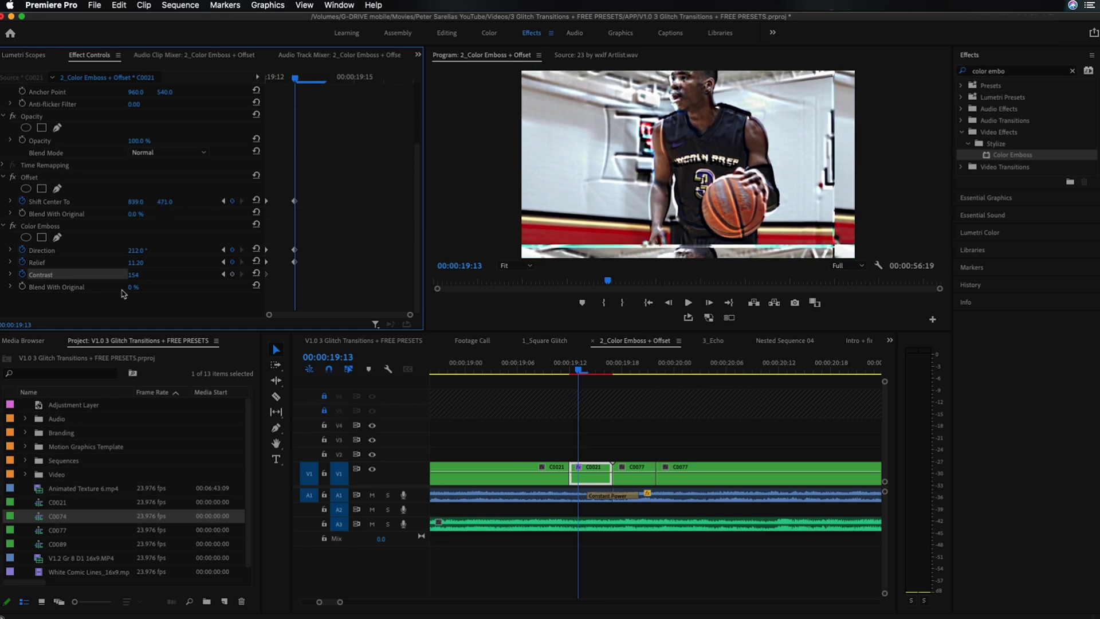
left_click_drag(135, 275, 98, 250)
At 00:00:19:14, keyframe Shift Center To at 839, 615, Direction at 141° and Relief at 5.20.
key("Right")
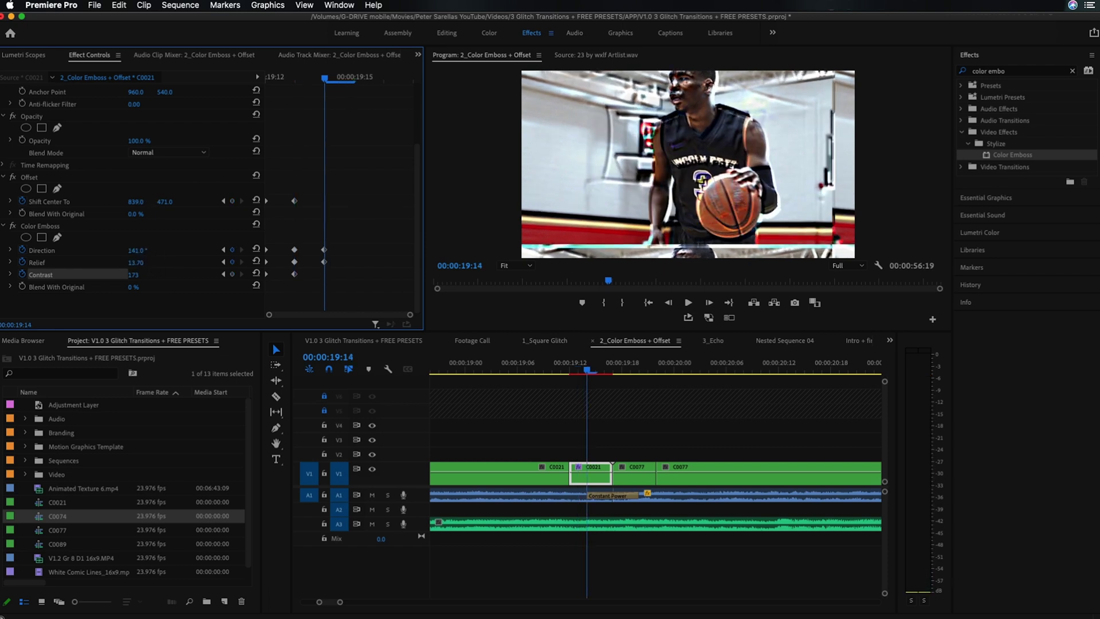
left_click_drag(161, 201, 185, 201)
left_click_drag(136, 262, 158, 265)
At 00:00:19:15, shift the Offset centre again and keyframe Direction at 176°, Relief at 12.60 and Contrast at 108.
key("Right")
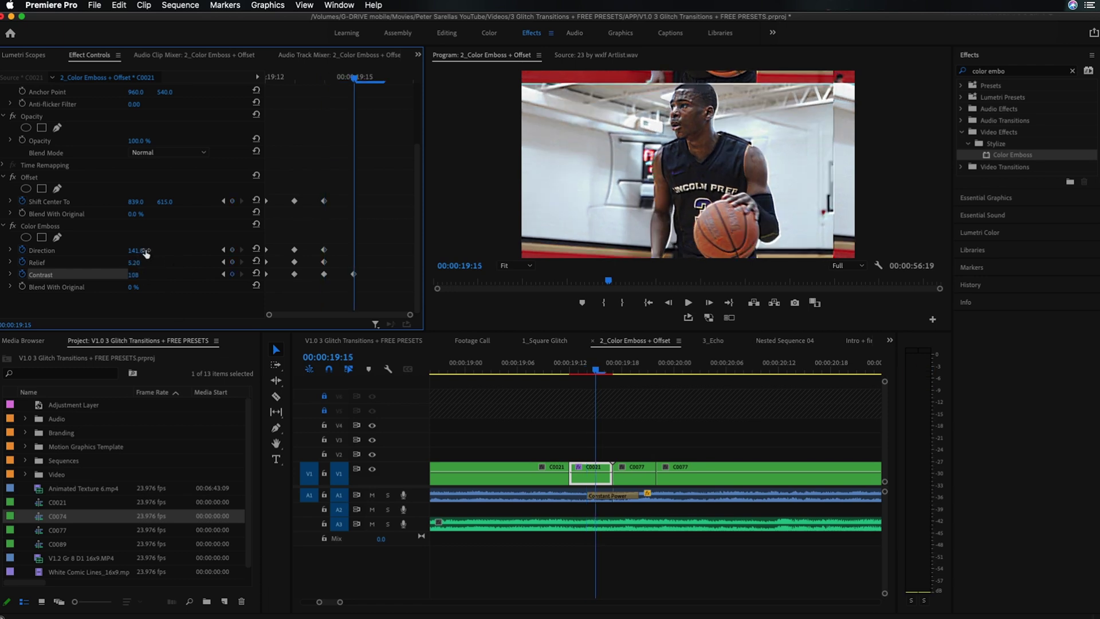
left_click_drag(138, 202, 110, 201)
left_click_drag(137, 251, 179, 216)
key("Right")
key("Left")
left_click_drag(135, 263, 81, 202)
At 00:00:19:16, keyframe Shift Center To at 902, 574 and Direction at 229°, and change the Contrast.
key("Right")
left_click_drag(164, 202, 178, 194)
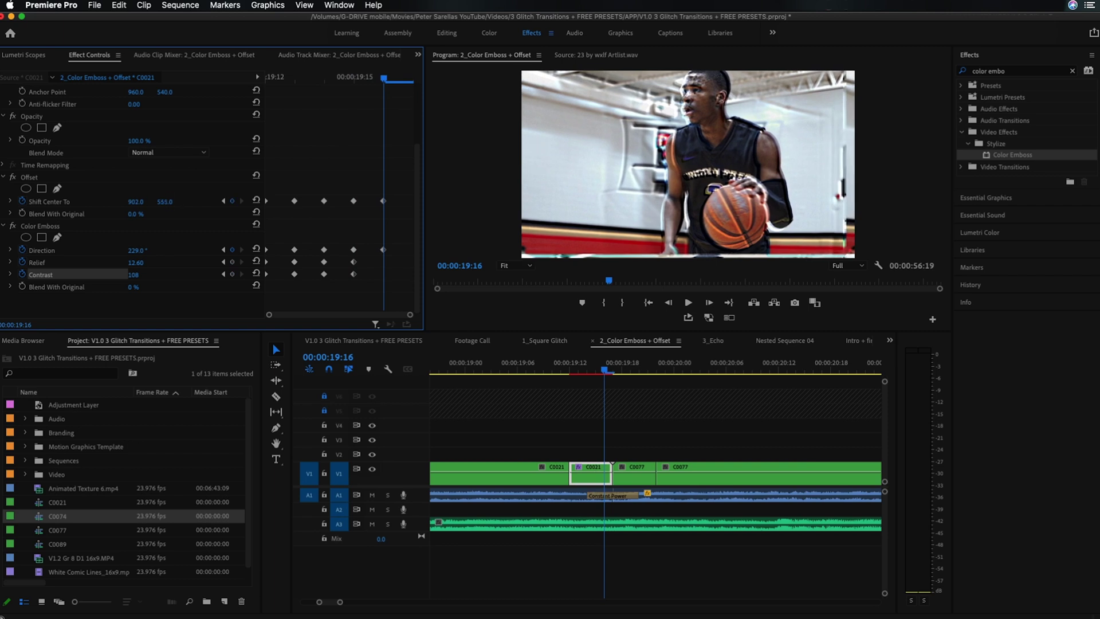
key("Right")
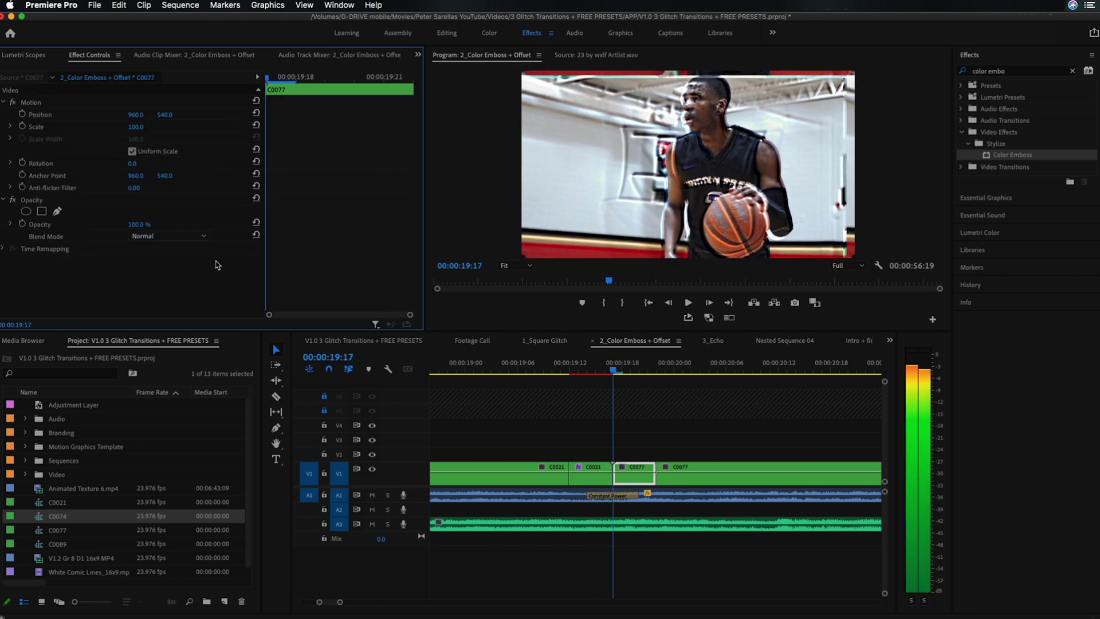
Copy the keyframed Offset and Color Emboss effects from the five-frame C0021 segment onto the five-frame C0077 segment after the edit point.
left_click(573, 367)
scroll(33, 216, "down", 3)
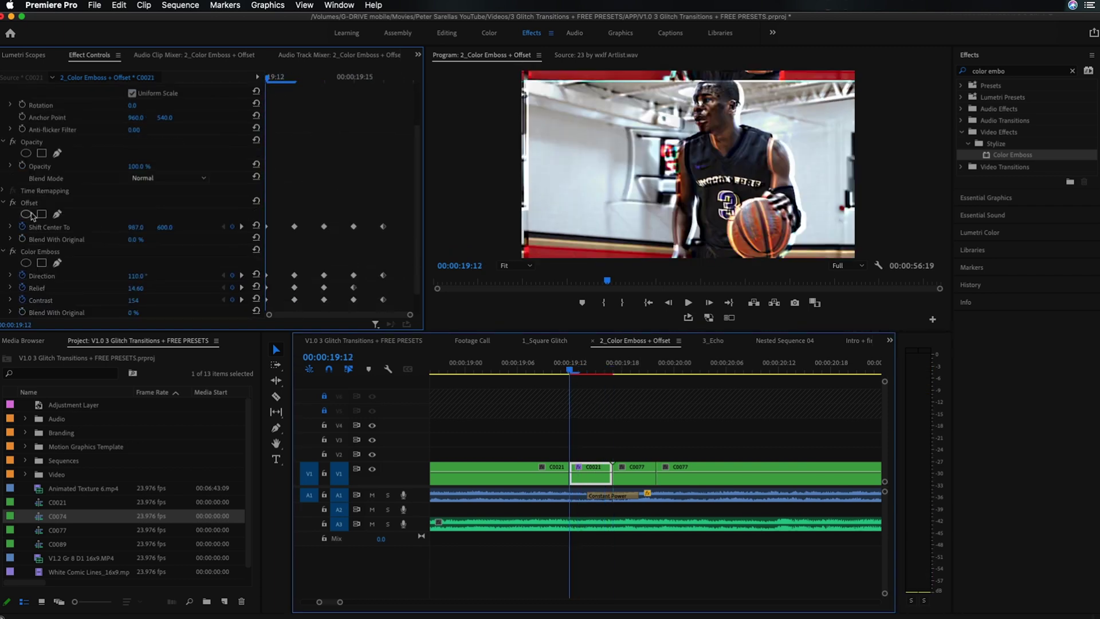
left_click(35, 202)
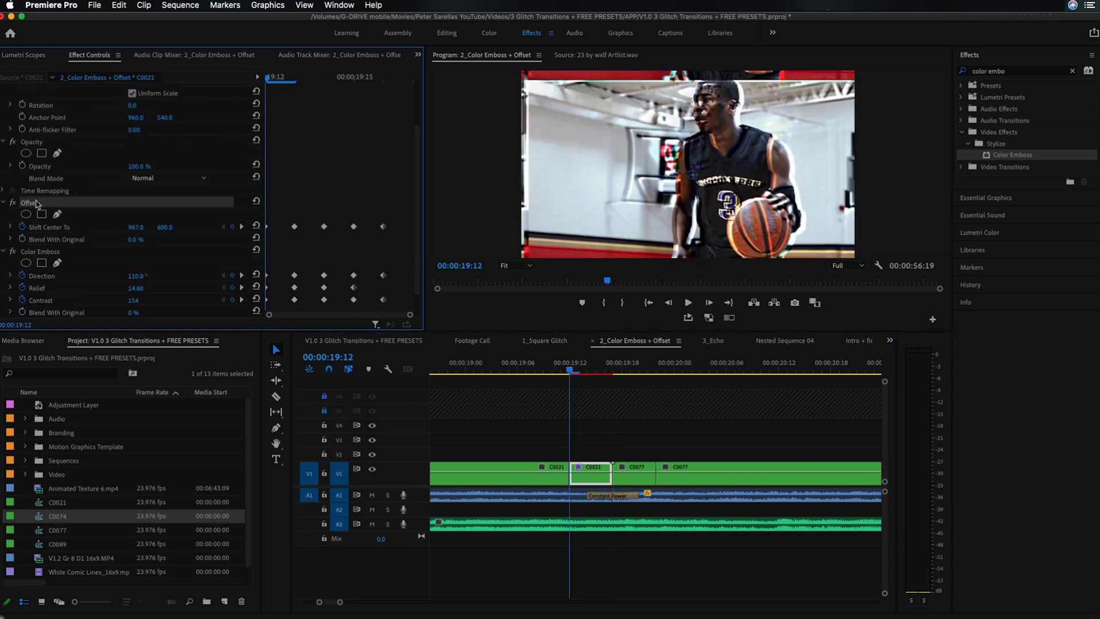
left_click(41, 252, "shift")
key("super+c")
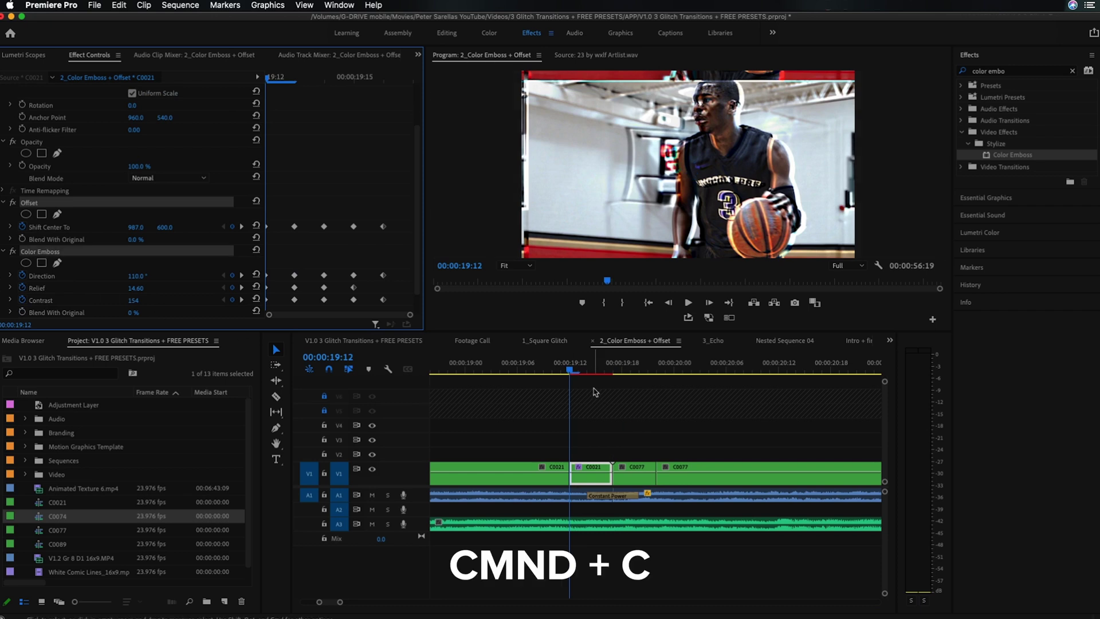
left_click(616, 368)
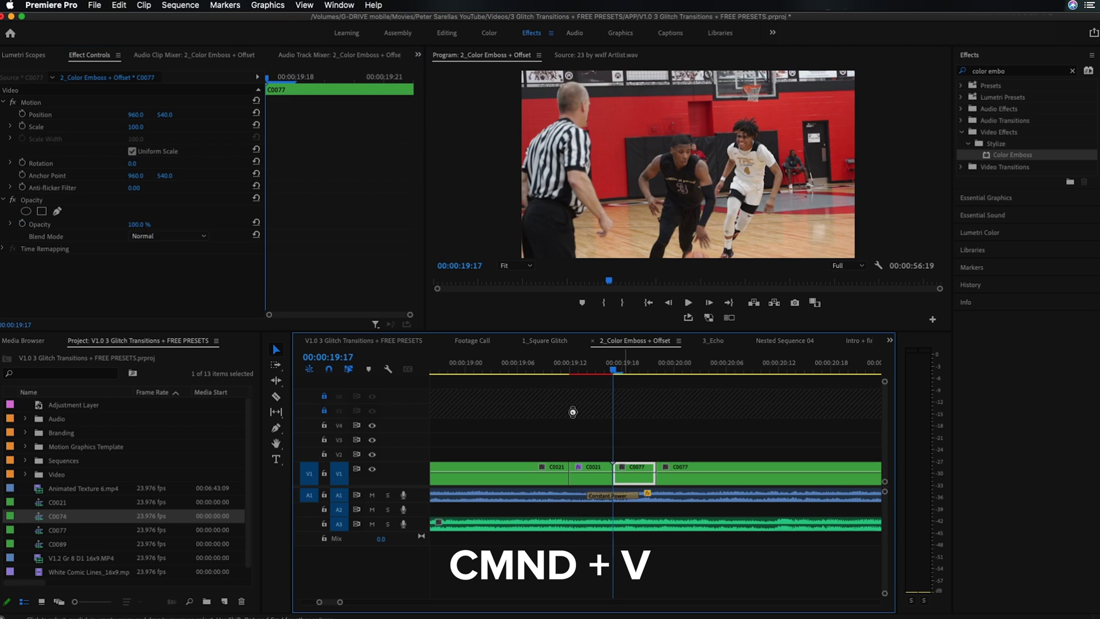
key("super+v")
scroll(200, 269, "down", 3)
Rearrange the Direction, Relief and Contrast keyframes of the pasted Color Emboss effect on the C0077 segment so the glitch varies.
left_click(198, 226)
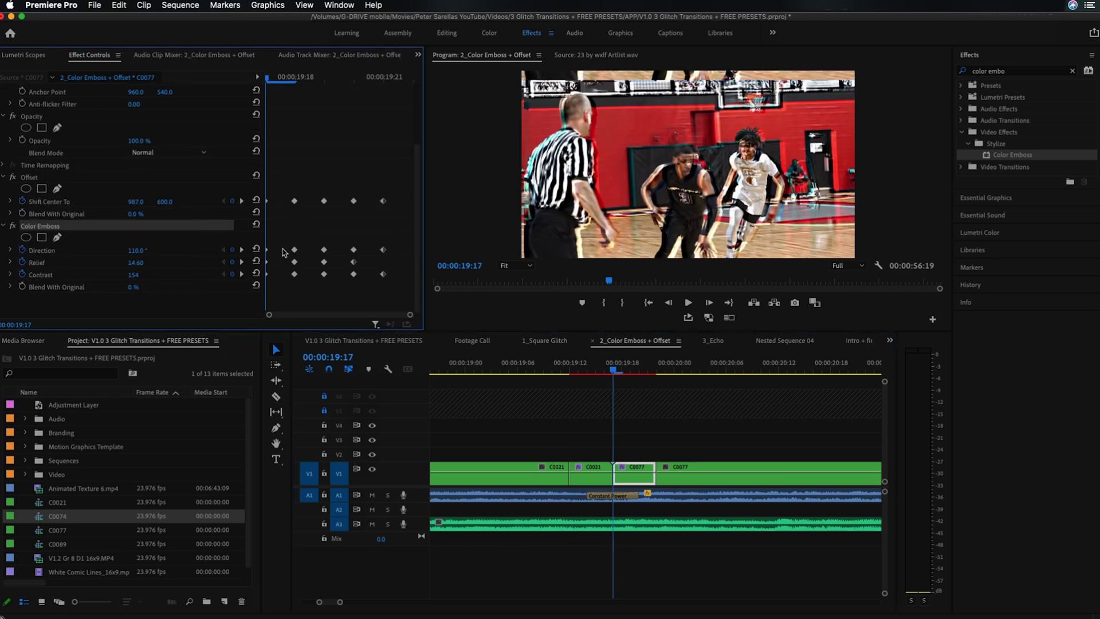
left_click_drag(278, 245, 265, 276)
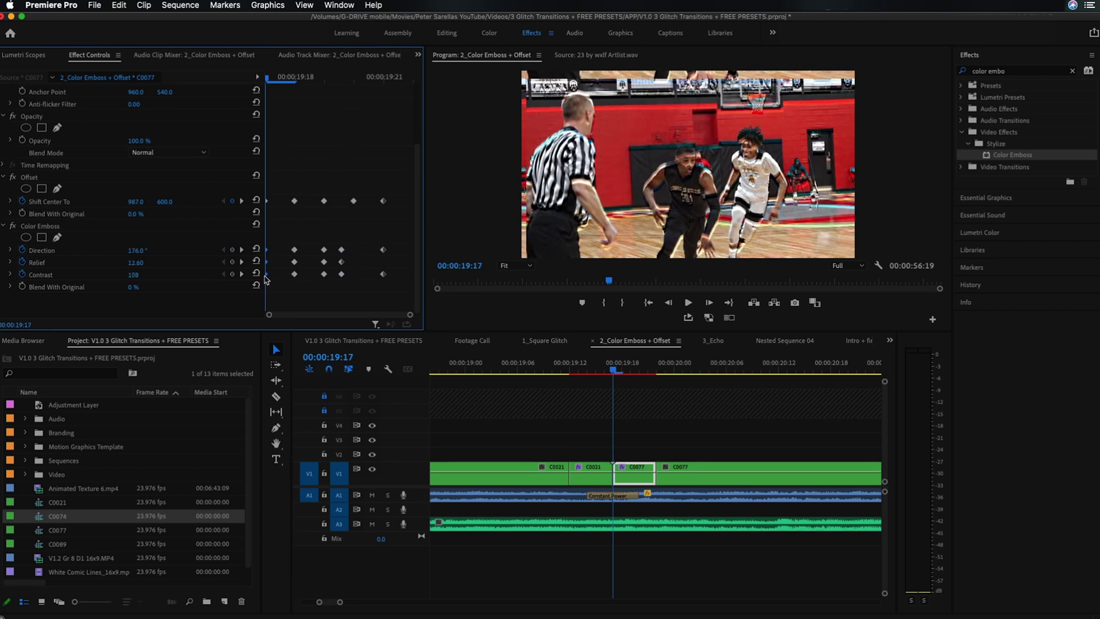
left_click_drag(338, 237, 400, 274)
left_click(383, 78)
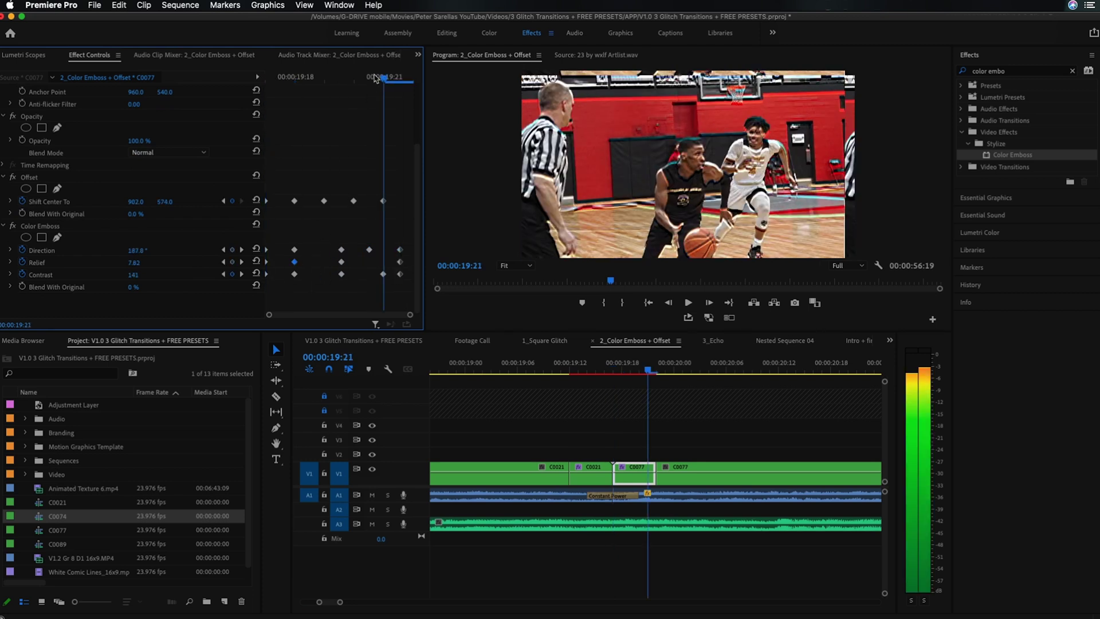
left_click_drag(379, 263, 372, 262)
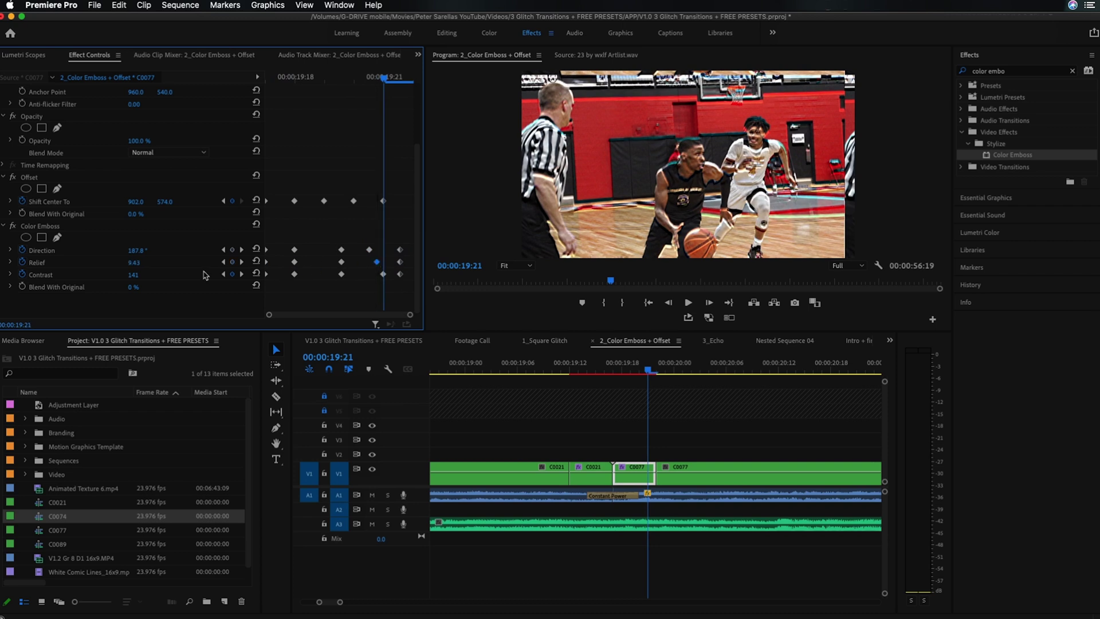
left_click(223, 263)
left_click(224, 263)
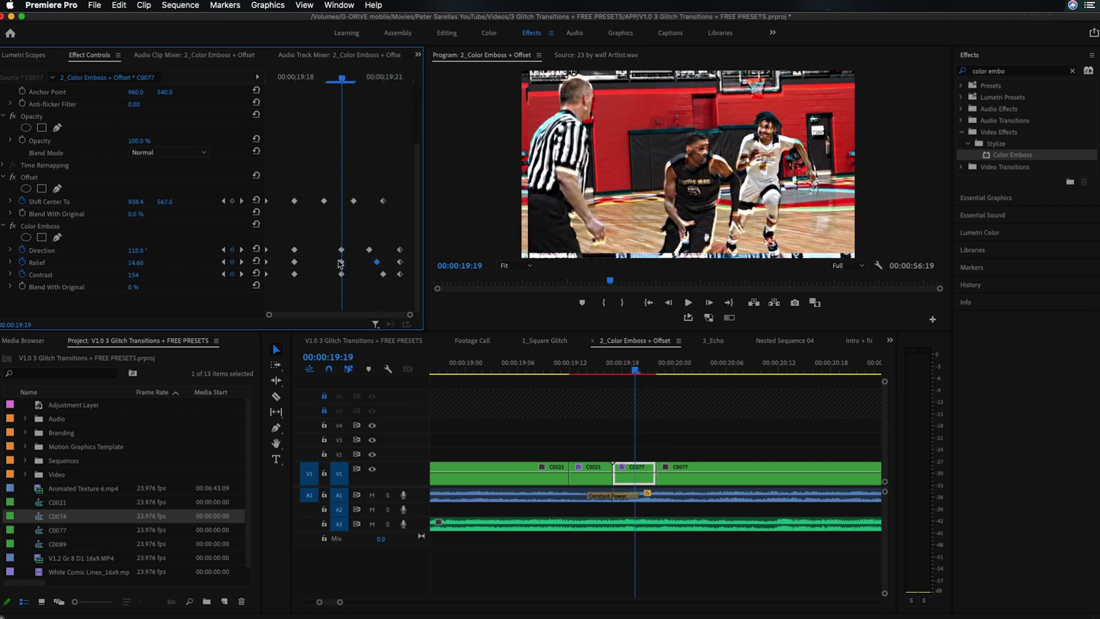
left_click_drag(342, 262, 323, 261)
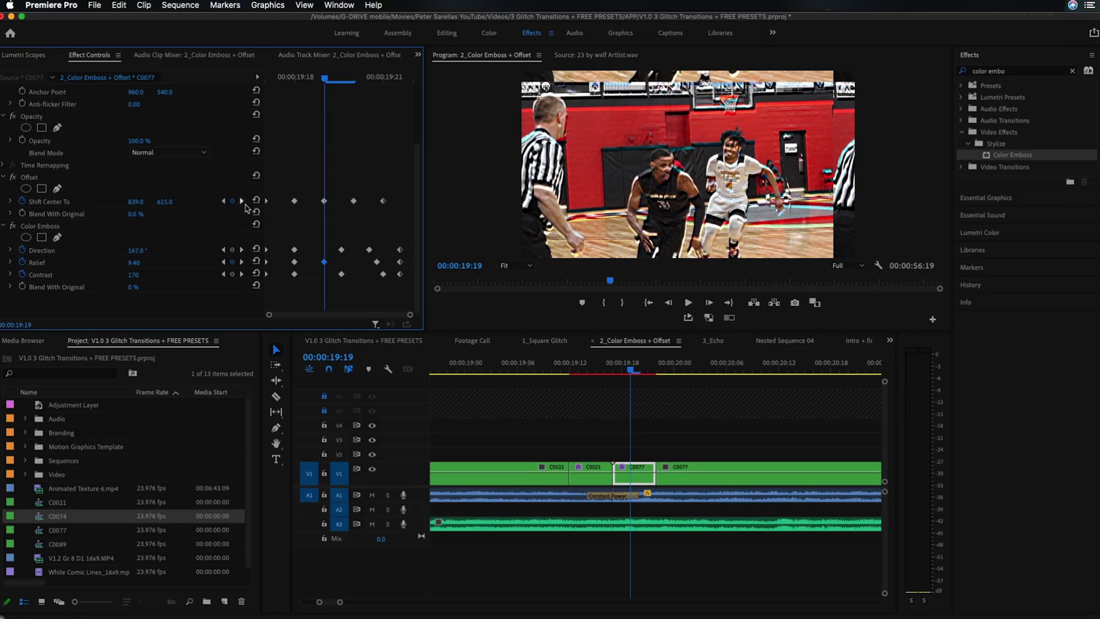
Play back the Color Emboss and Offset transition from shortly before the C0021 glitch segment.
key("space")
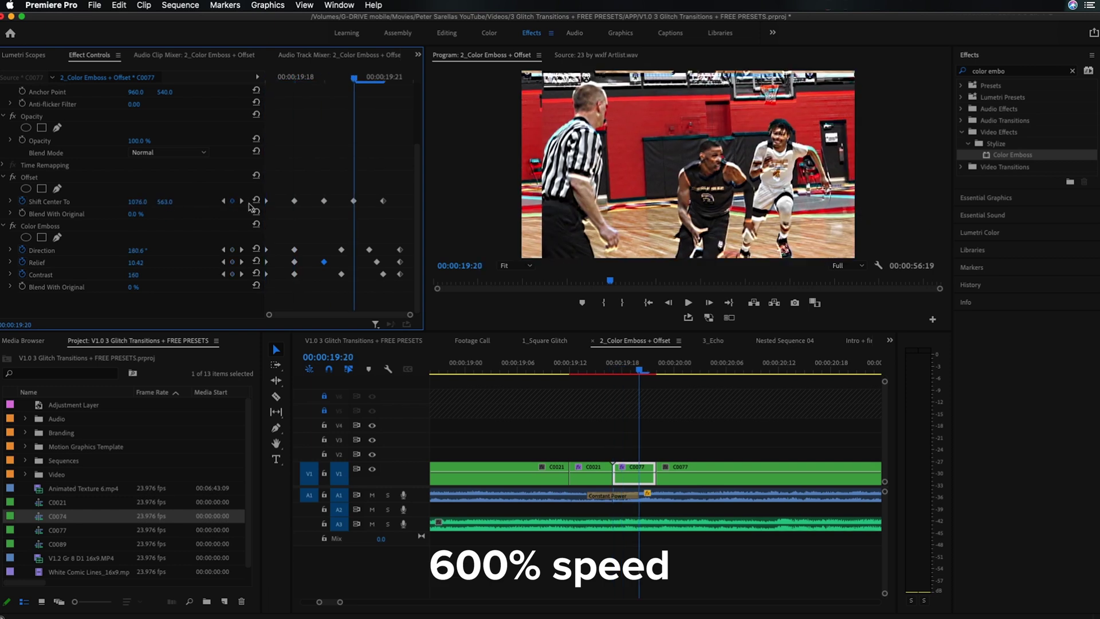
left_click(571, 371)
left_click_drag(566, 368, 491, 369)
left_click(629, 412)
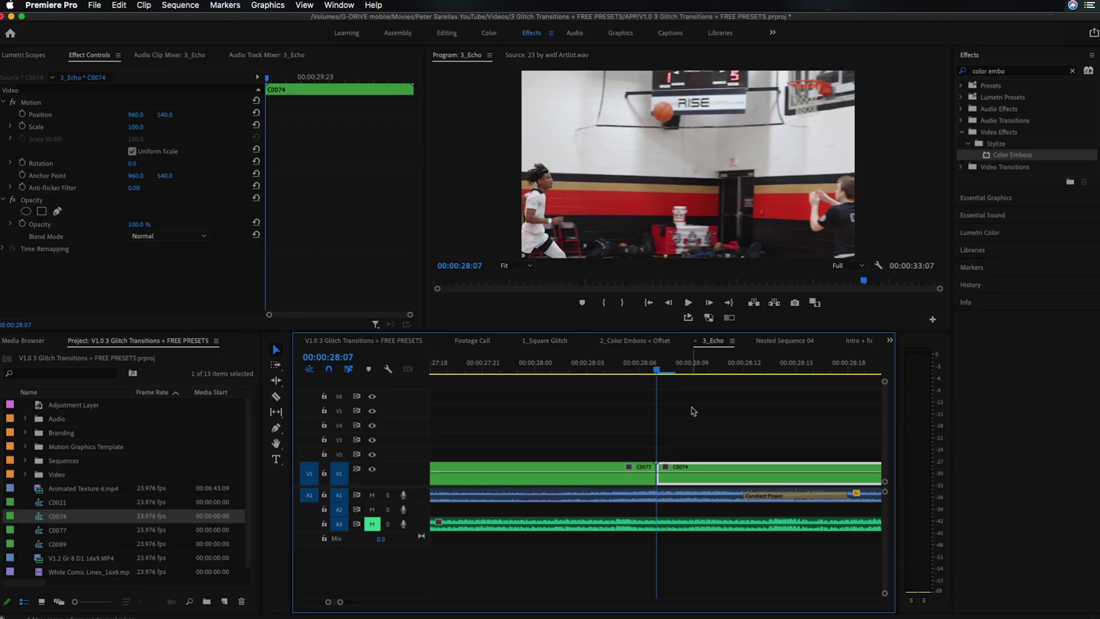
In the 3_Echo sequence, split C0077 and C0074 five frames before and five frames after their edit point at 00:00:28:07.
key("shift+Left")
key("super+k")
key("shift+Right")
key("shift+Right")
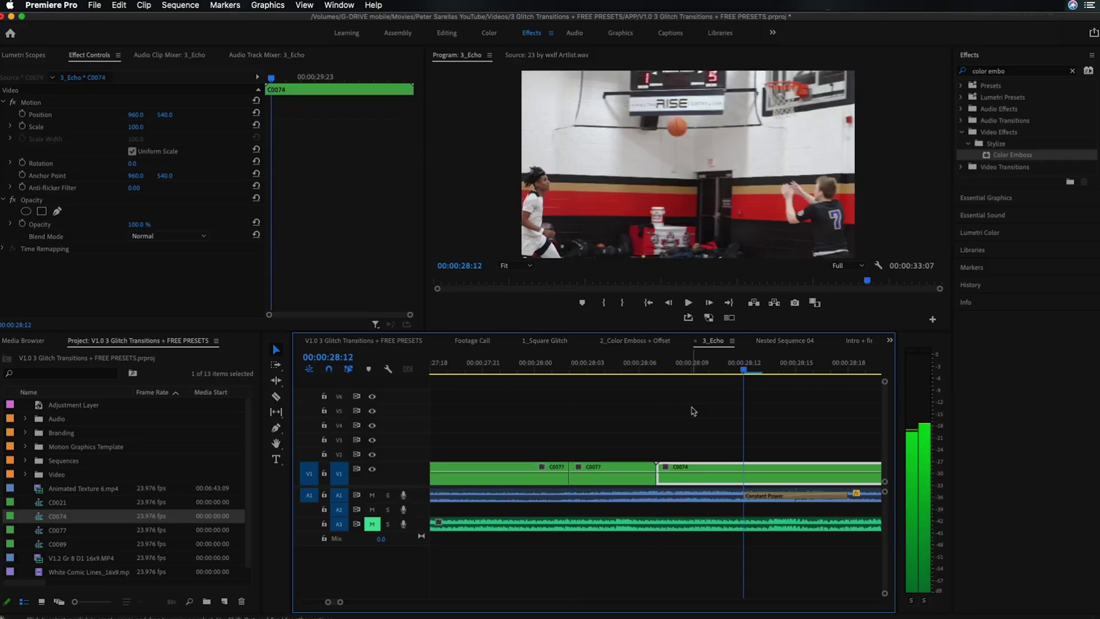
key("super+k")
key("d")
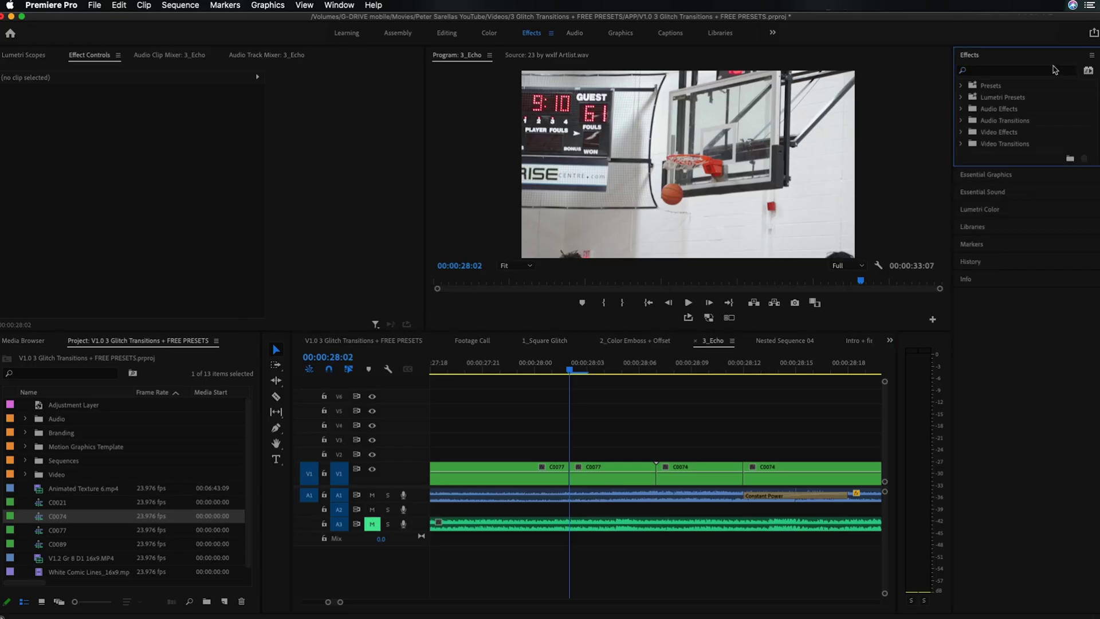
Find the Echo video effect and apply it to the five-frame C0077 segment before the edit point.
left_click(996, 63)
left_click(998, 70)
type("echo")
left_click_drag(999, 198, 621, 466)
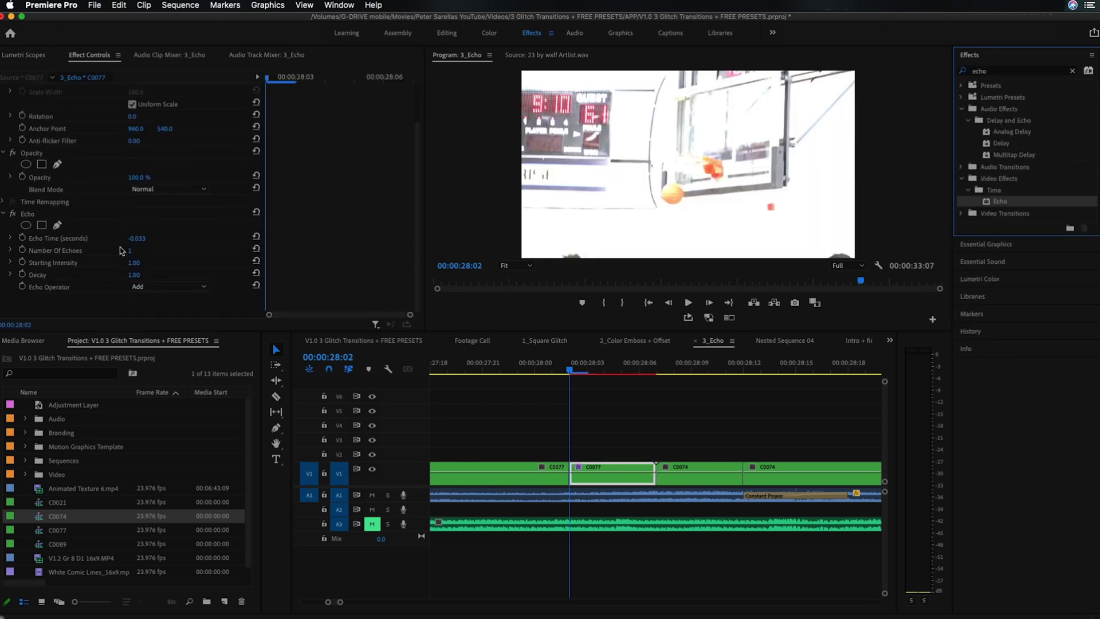
At 00:00:28:02, enable keyframing for Echo Time, Number Of Echoes, Starting Intensity, Decay and Echo Operator.
left_click(22, 238)
left_click(22, 250)
left_click(21, 262)
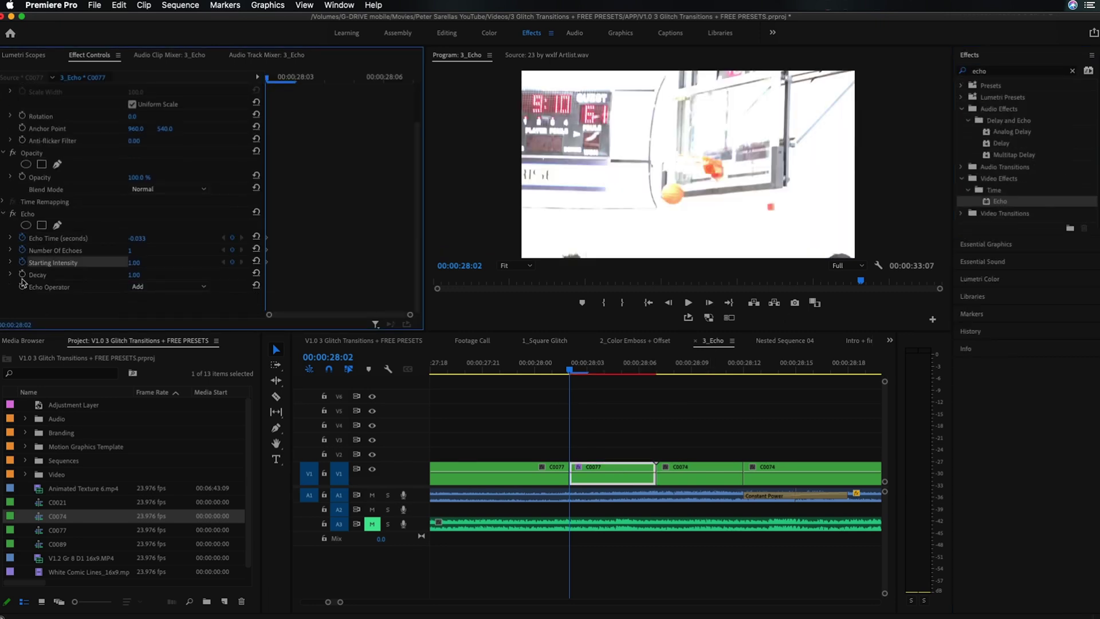
left_click(21, 286)
left_click(22, 274)
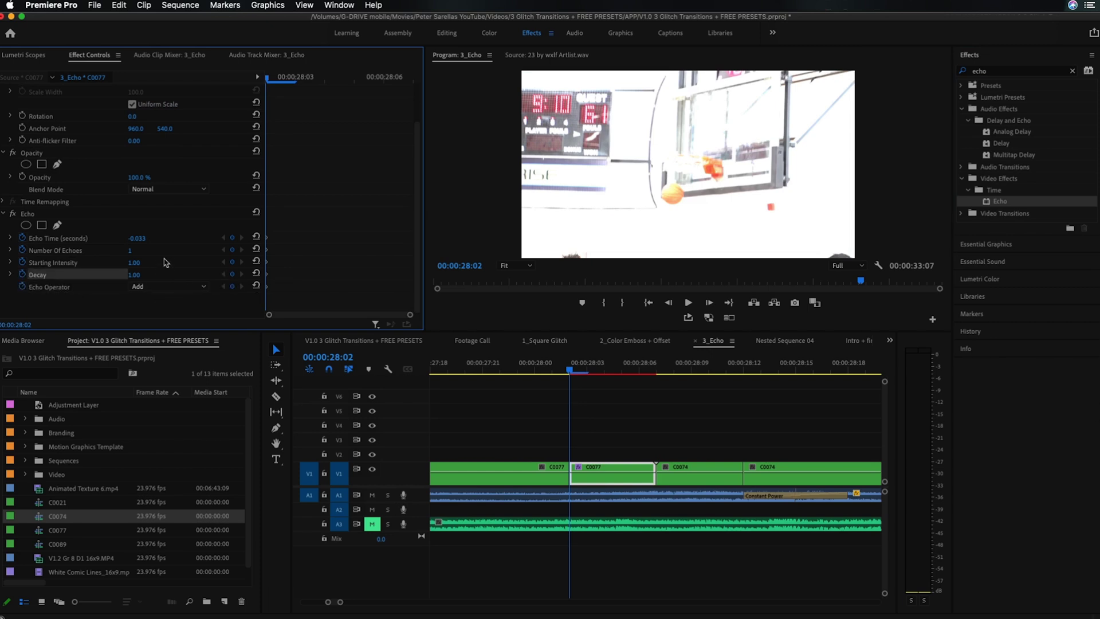
left_click(170, 313)
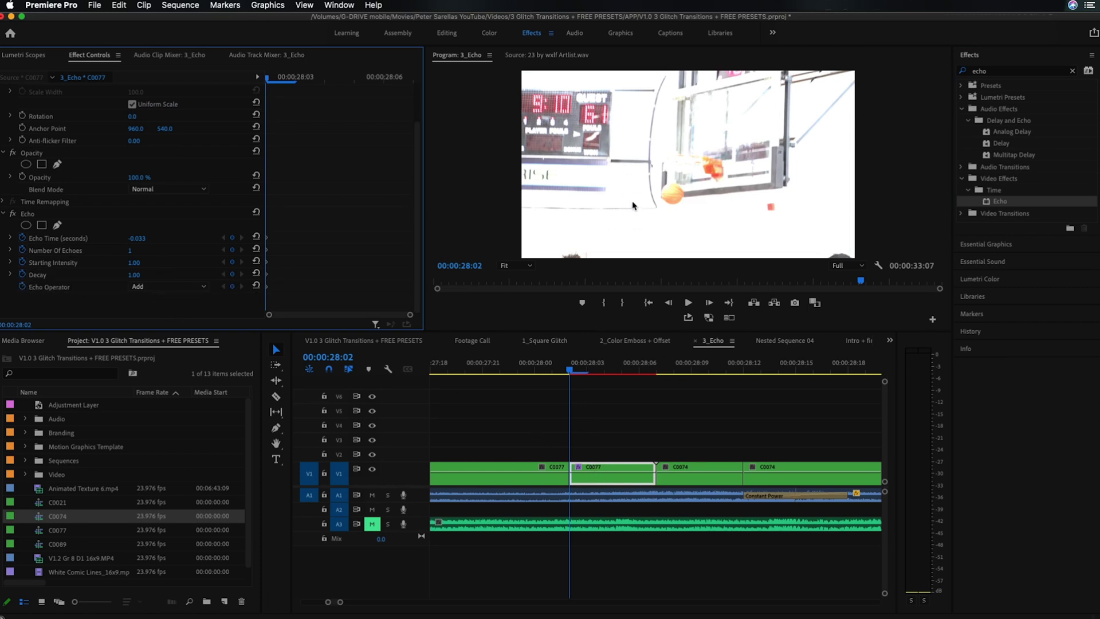
At 00:00:28:03 on the C0077 segment, set Echo Operator to Screen, Echo Time to -0.333 and Number Of Echoes to 2.
left_click(625, 481)
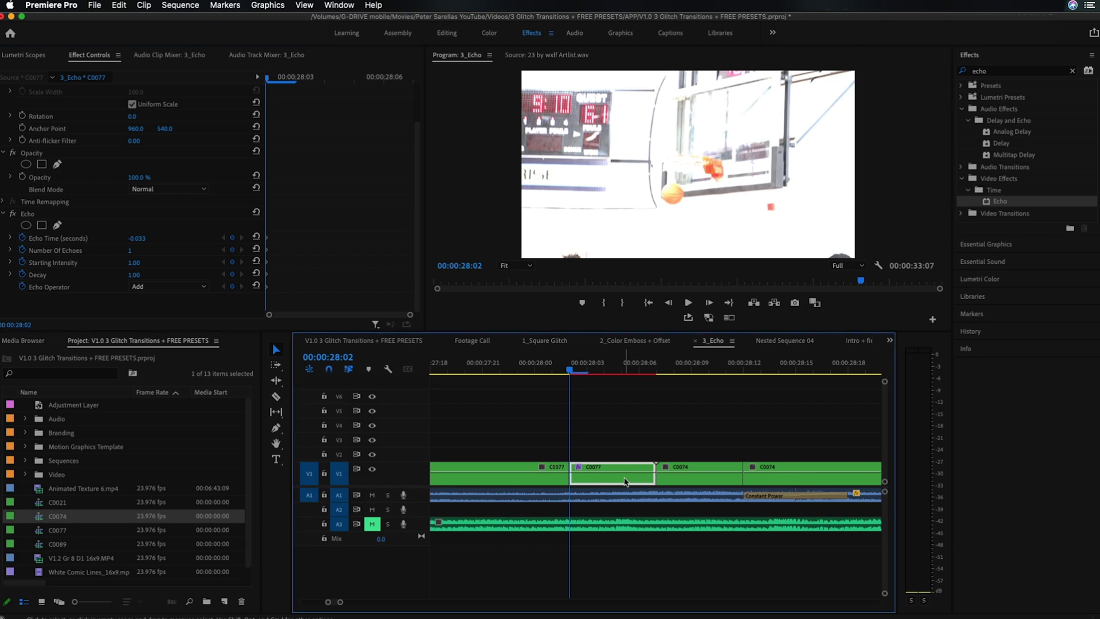
key("Right")
left_click(166, 287)
left_click(169, 338)
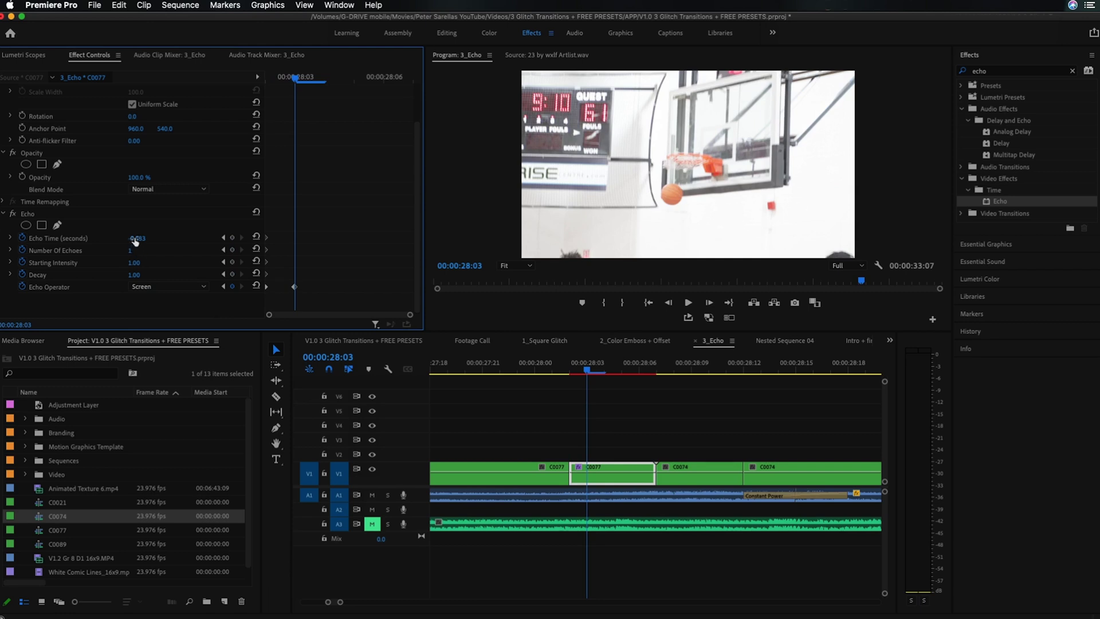
left_click_drag(136, 238, 119, 238)
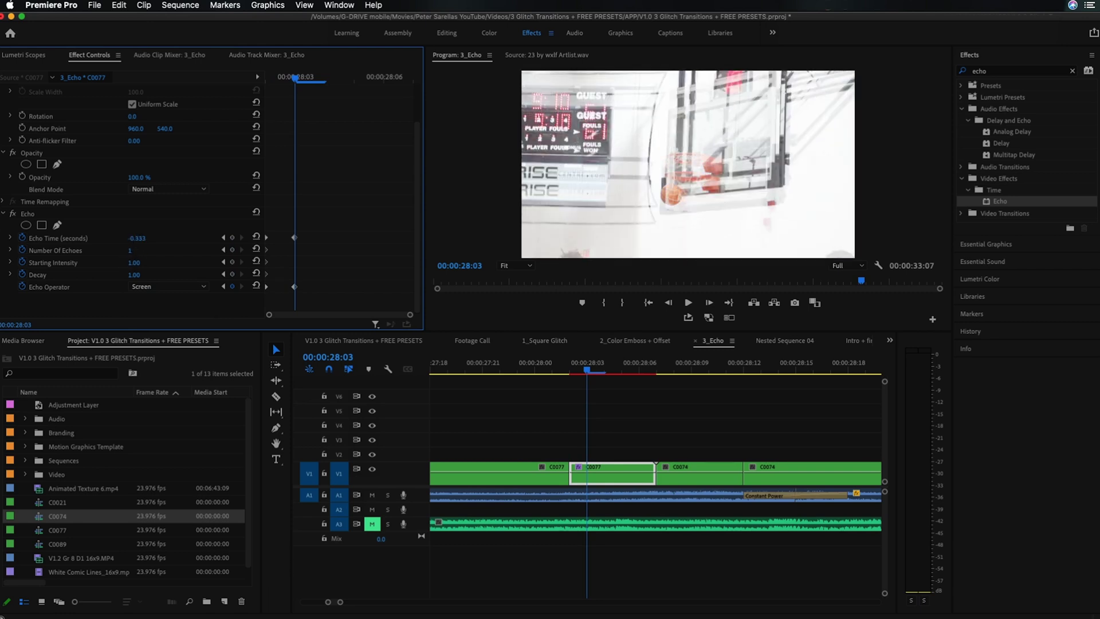
left_click(129, 249)
type("2")
key("Return")
At 00:00:28:04, keyframe Number Of Echoes at 0 and Starting Intensity at 0.80 on the C0077 segment.
left_click(618, 435)
left_click(602, 478)
key("Right")
left_click(133, 297)
type("0")
key("Return")
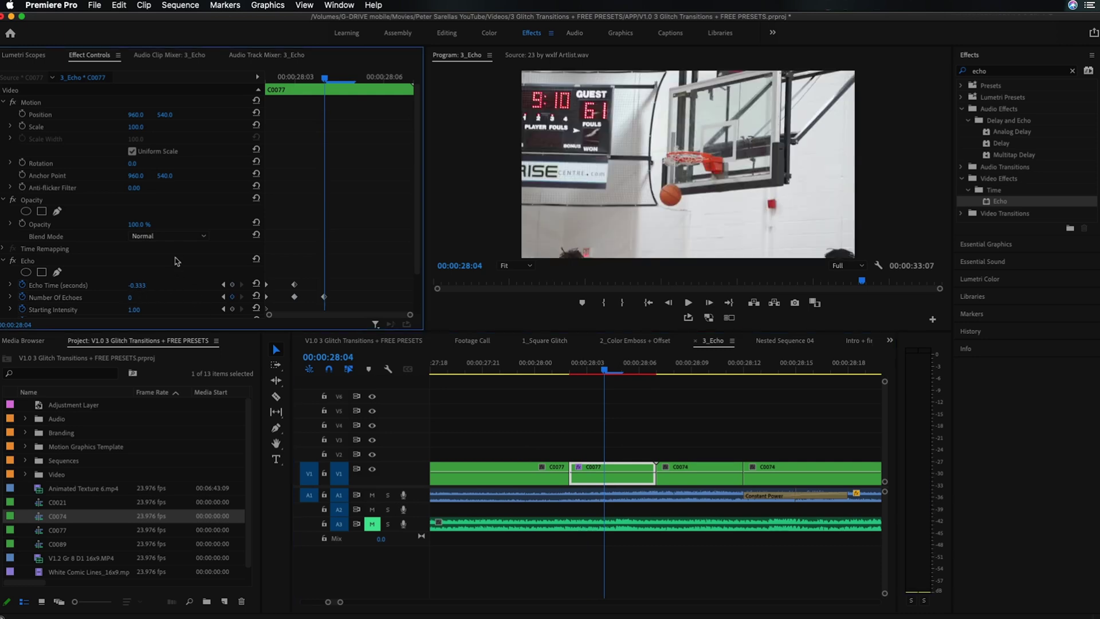
scroll(178, 262, "down", 3)
left_click(232, 262)
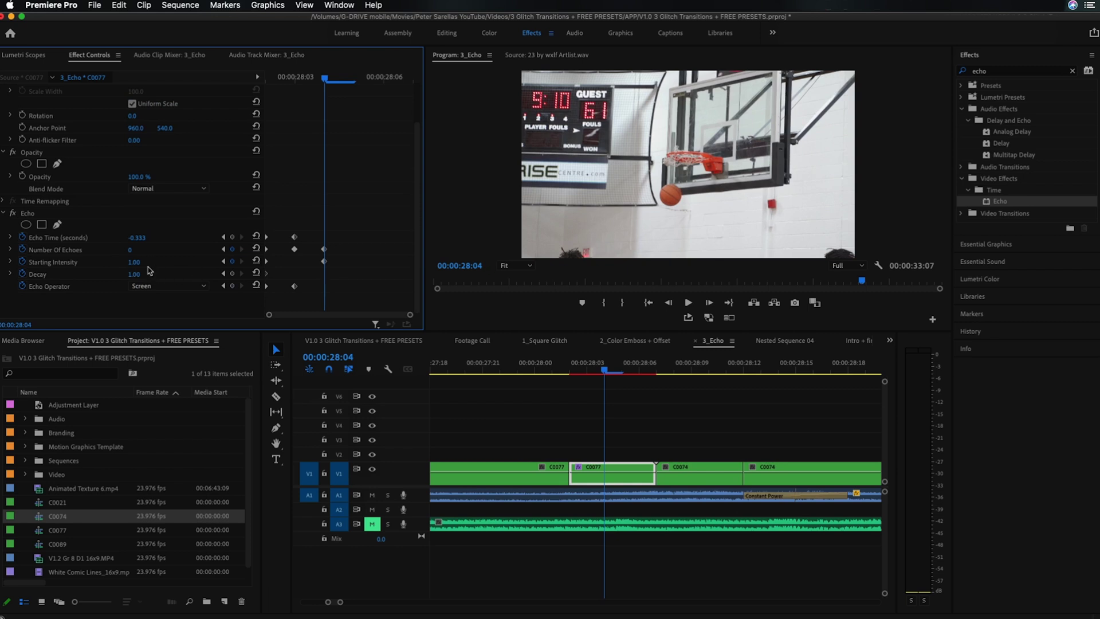
mouse_move(139, 263)
left_mouse_down()
mouse_move(82, 263)
mouse_move(139, 263)
mouse_move(128, 263)
left_mouse_up()
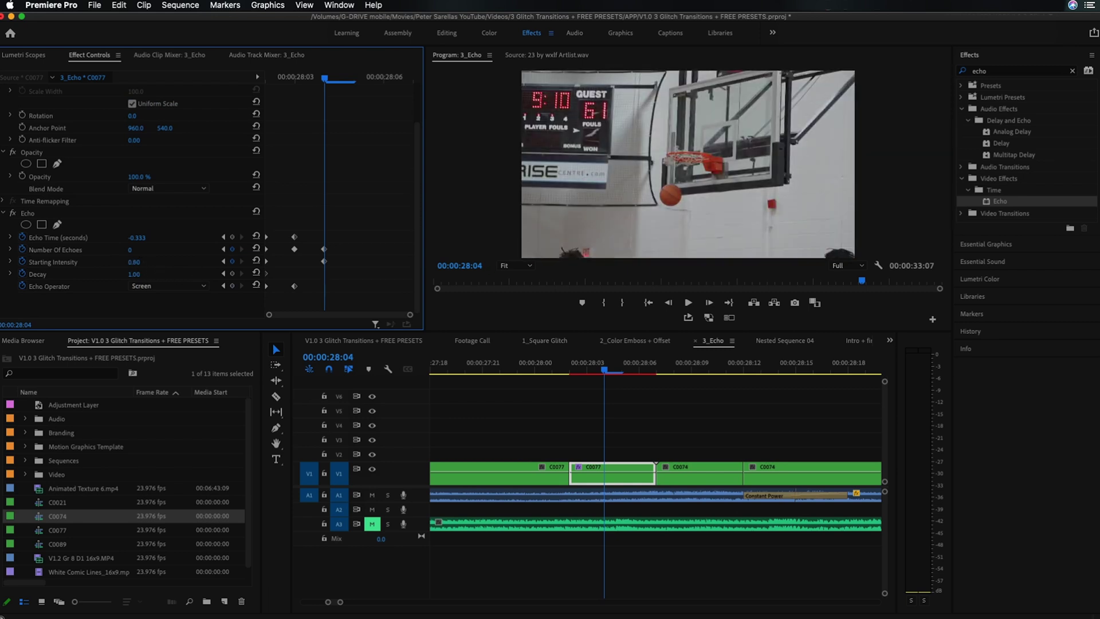
At 00:00:28:05 on the C0077 segment, set Starting Intensity to 1.00, Number Of Echoes to 1 and Echo Operator to Add.
key("Right")
left_click_drag(134, 262, 145, 262)
left_click(131, 250)
type("1")
key("Return")
left_click(184, 286)
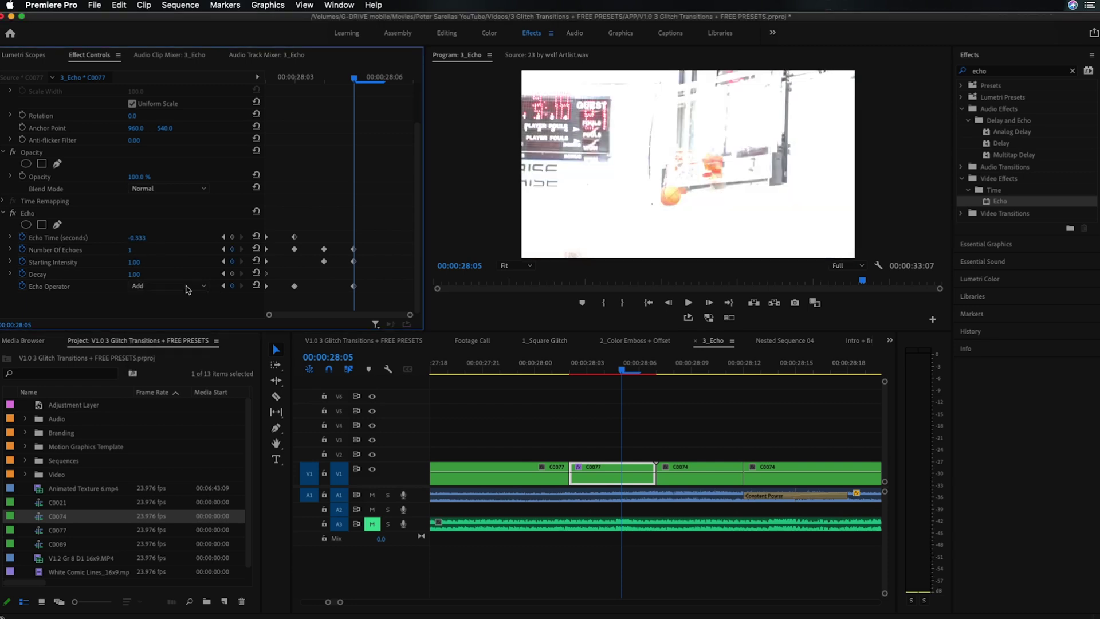
Adjust Echo Time at 00:00:28:05, and keyframe Echo Time, Number Of Echoes and Starting Intensity one frame further on.
left_click_drag(136, 237, 138, 262)
key("Right")
left_click_drag(130, 250, 140, 238)
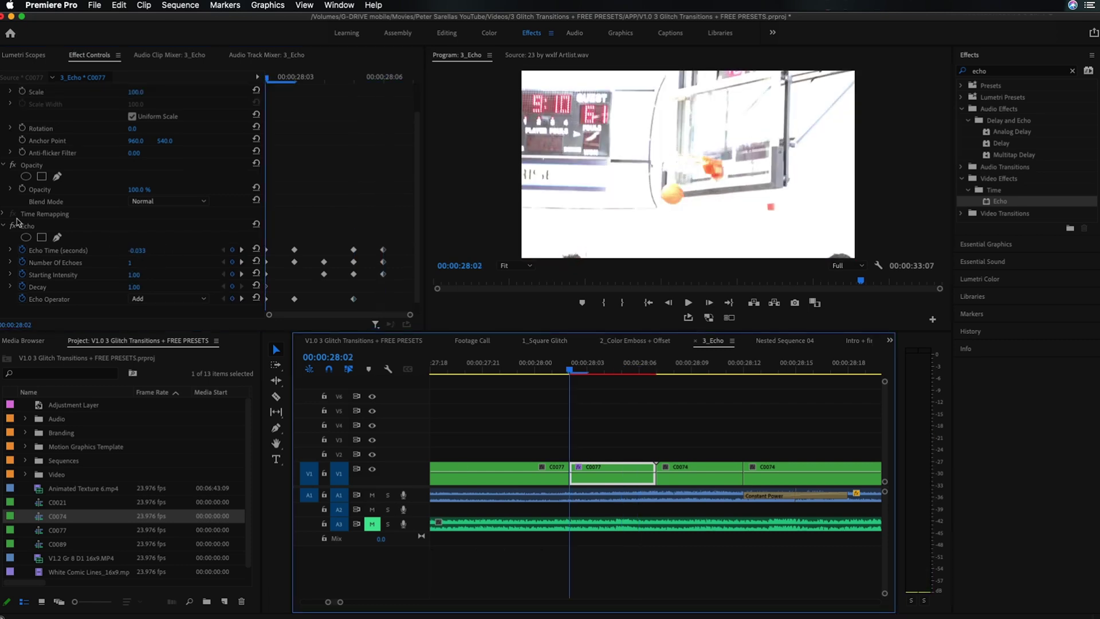
Copy the keyframed Echo effect from the C0077 segment to the short C0074 segment after the edit point.
left_click(23, 226)
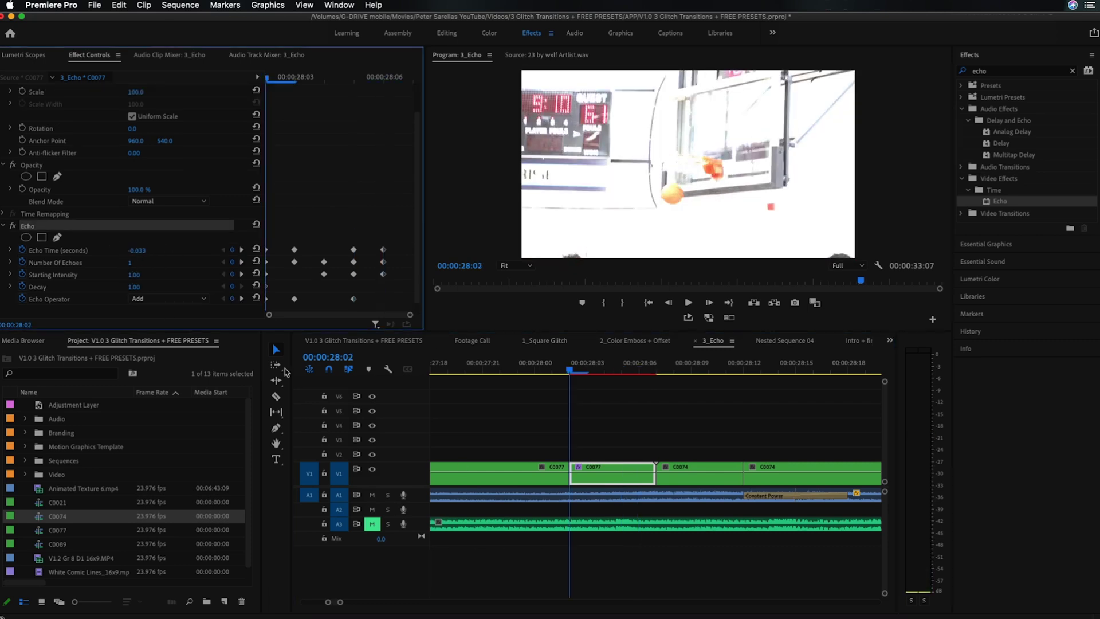
key("super+c")
left_click(693, 479)
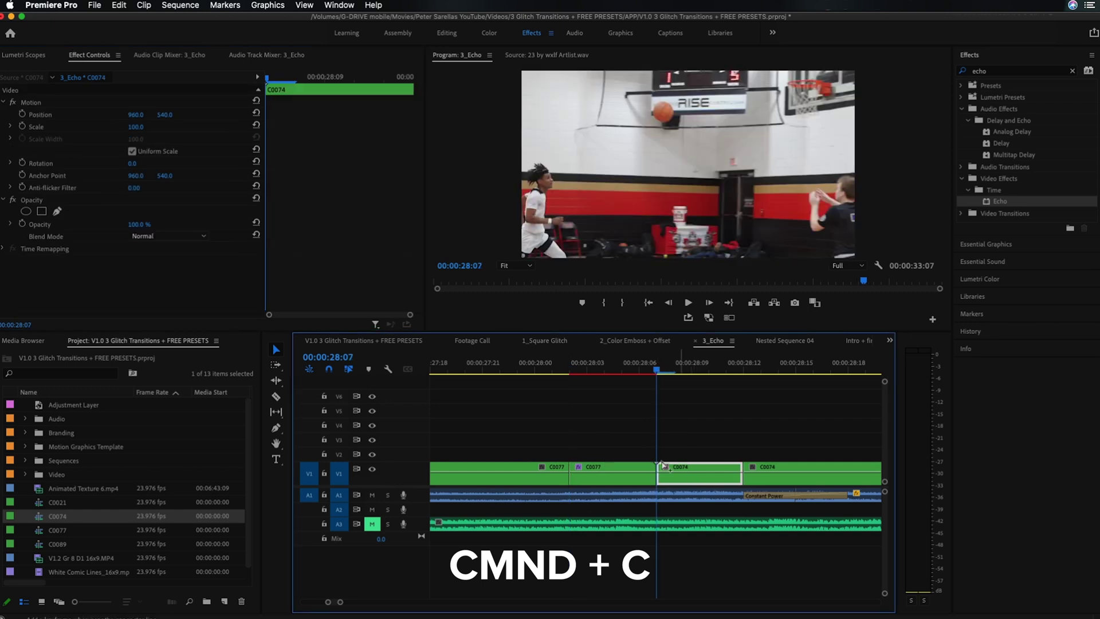
key("super+v")
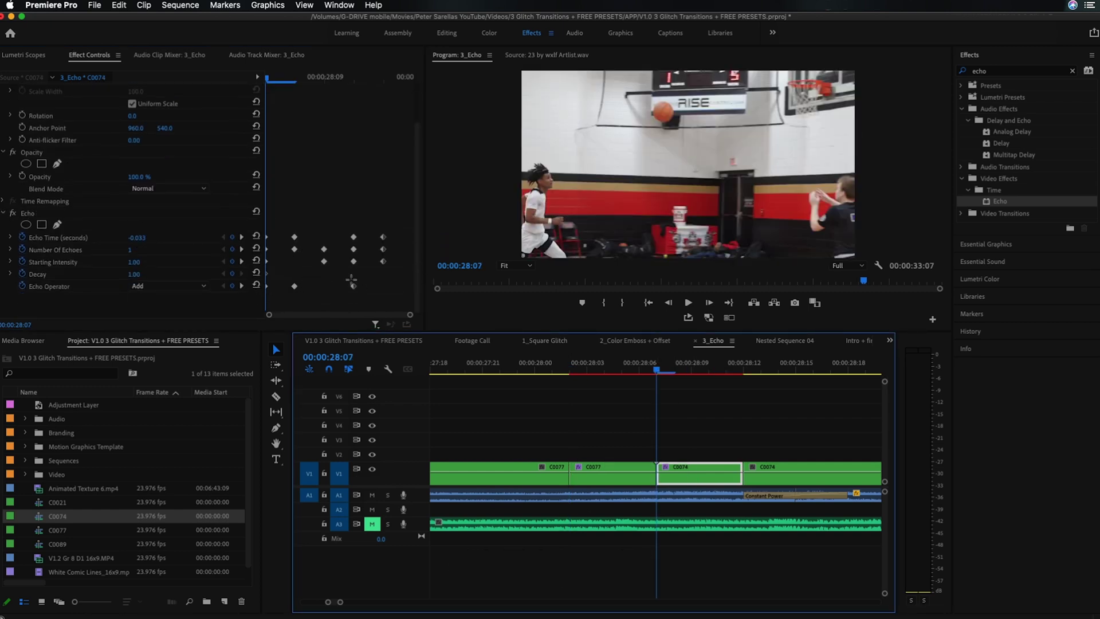
On the C0074 segment, delete all but the first Echo Operator keyframe and shift the Echo Time, Number Of Echoes, Starting Intensity and Decay keyframes.
left_click_drag(351, 281, 276, 304)
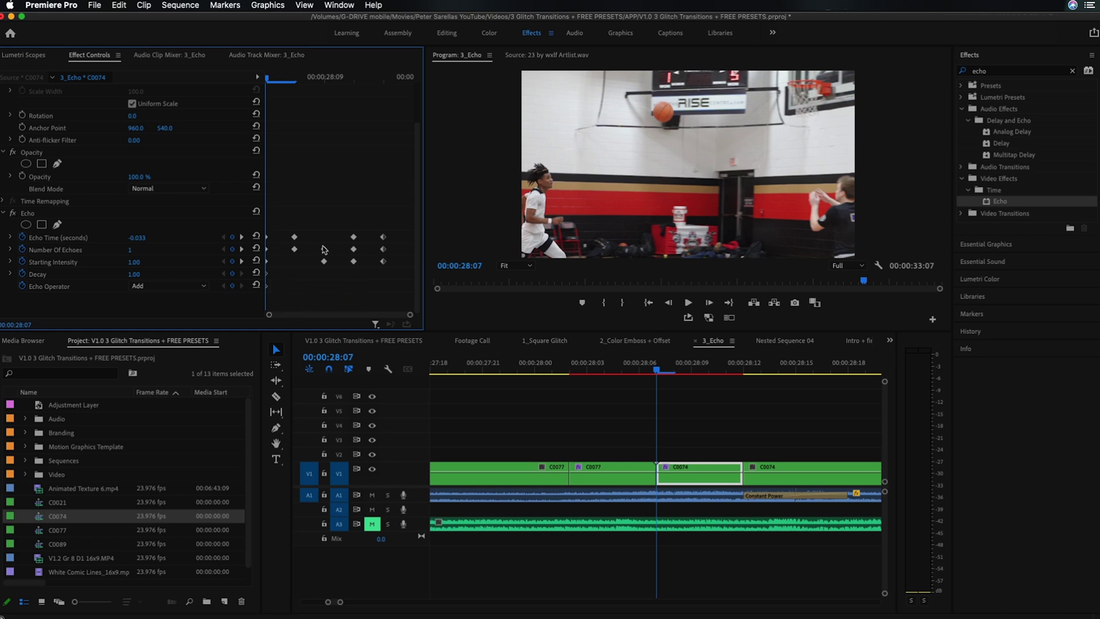
left_click_drag(317, 253, 294, 261)
left_click(353, 209)
left_click_drag(266, 262, 370, 262)
left_click_drag(267, 274, 304, 273)
left_click_drag(310, 278, 290, 232)
left_click_drag(294, 261, 284, 262)
left_click(354, 77)
left_click_drag(359, 275, 371, 273)
Play back the Echo transition across the edit point between C0077 and C0074.
key("space")
key("minus")
left_click(567, 368)
key("equal")
On the C0074 segment, set Echo Time to -0.077 and Number Of Echoes to 3 at 00:00:28:09, and Echo Time to 0.506 at 00:00:28:08.
left_click(684, 474)
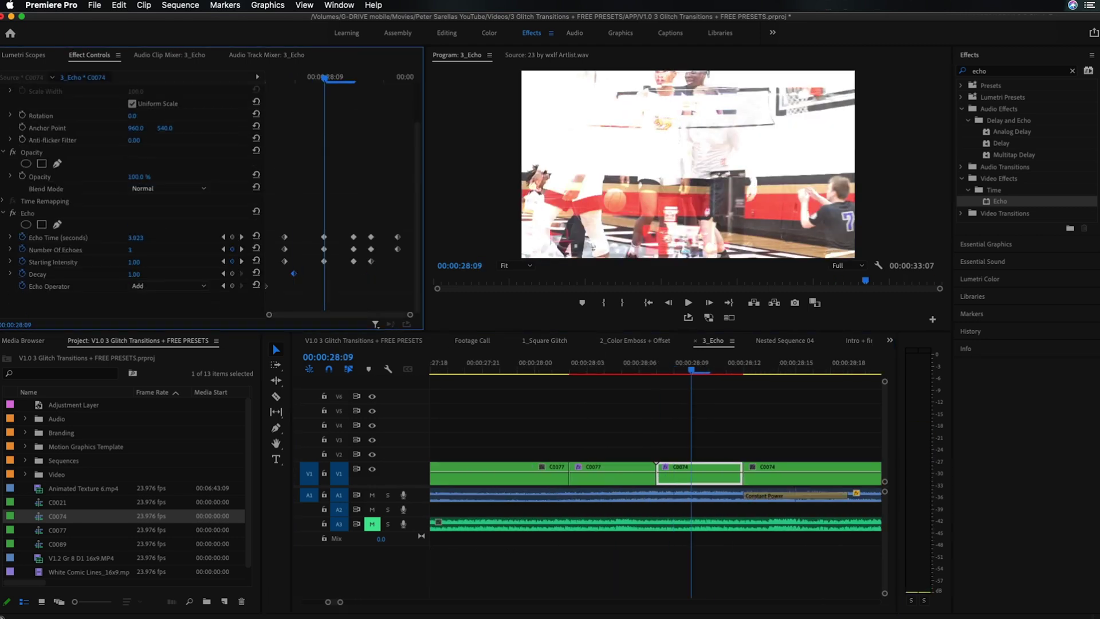
mouse_move(136, 237)
left_mouse_down()
mouse_move(108, 237)
mouse_move(139, 237)
left_mouse_up()
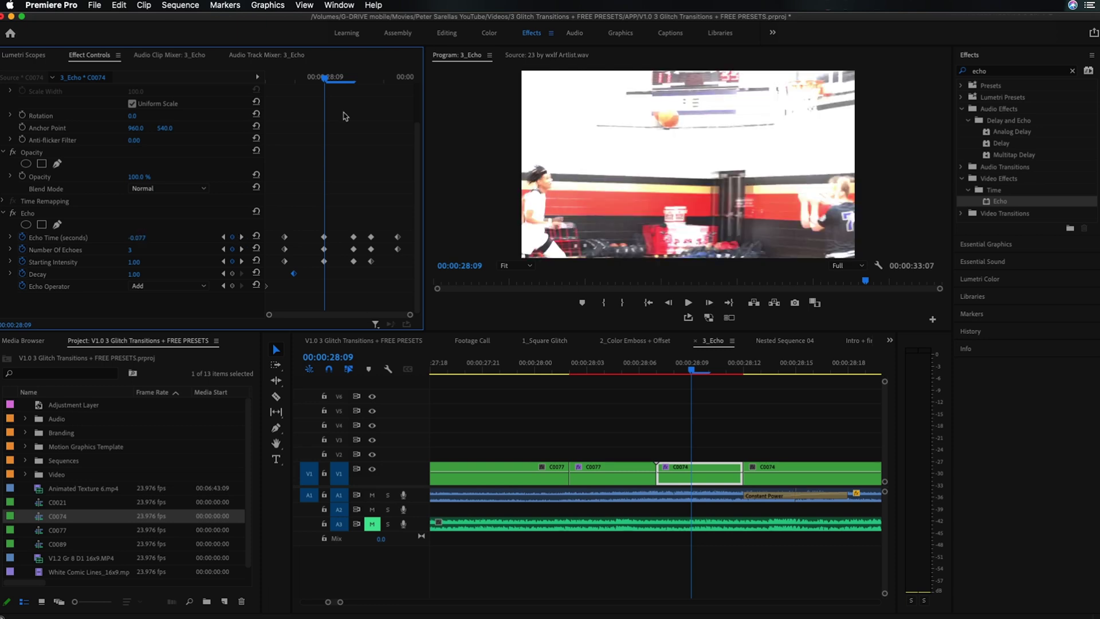
left_click(285, 75)
left_click_drag(135, 237, 139, 237)
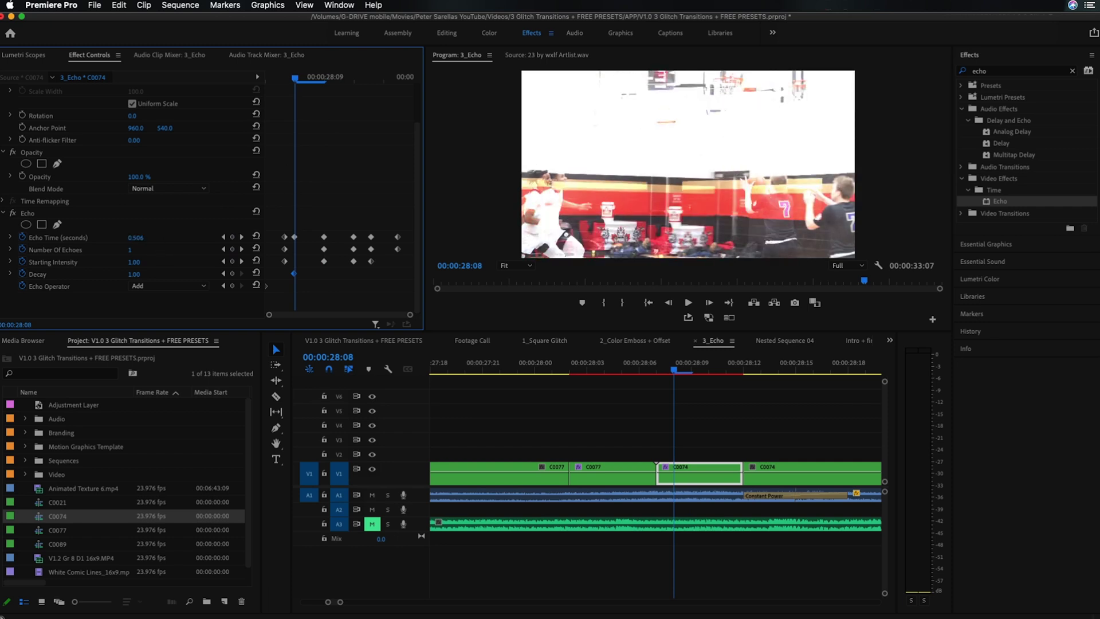
Keyframe Echo Time at -0.033 and adjust Number Of Echoes at 00:00:28:11 on the C0074 segment, and deselect the clip.
key("Right")
key("Right")
key("Right")
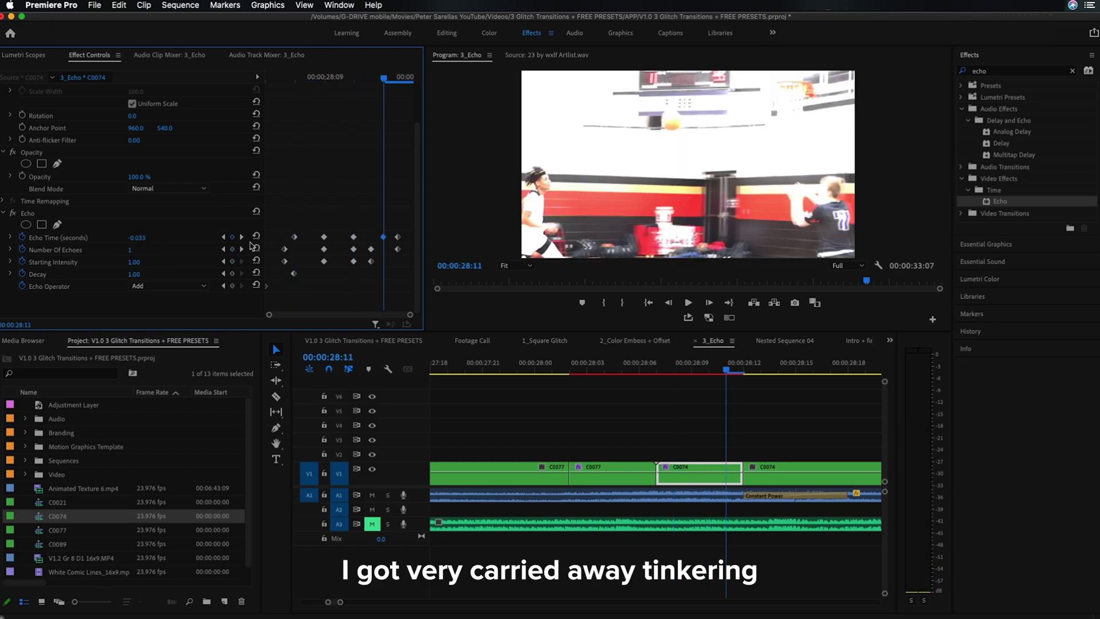
key("Right")
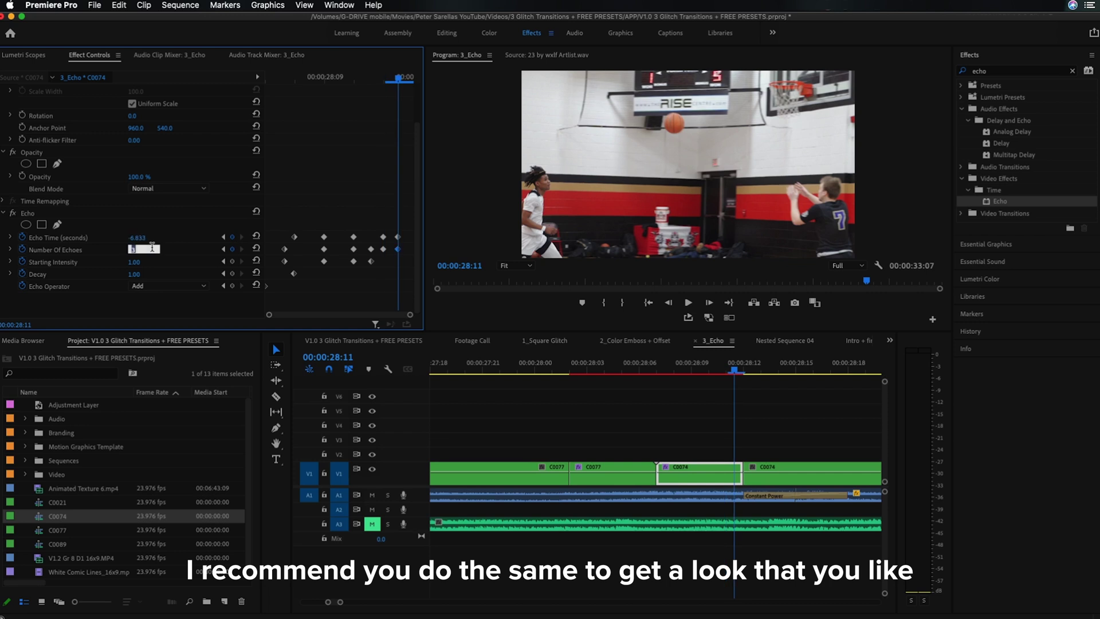
left_click(663, 403)
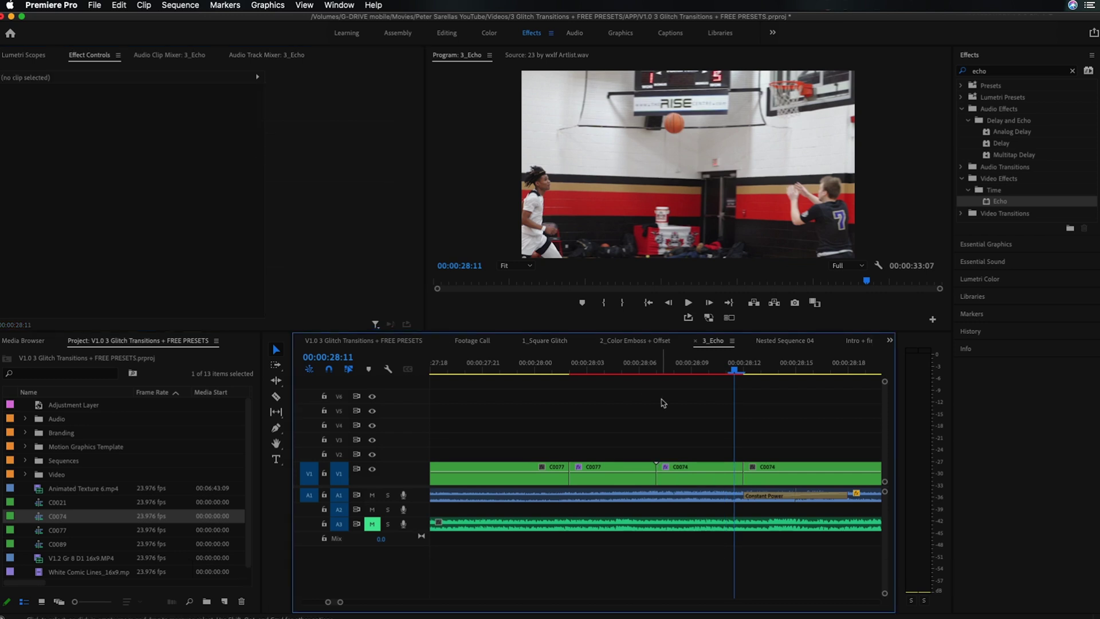
key("minus")
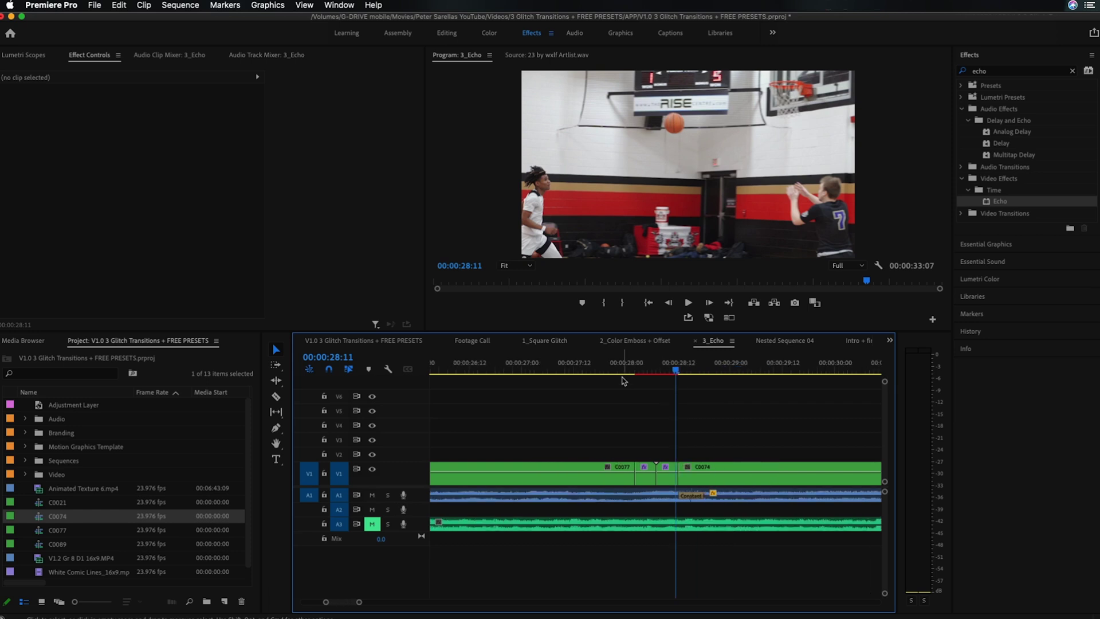